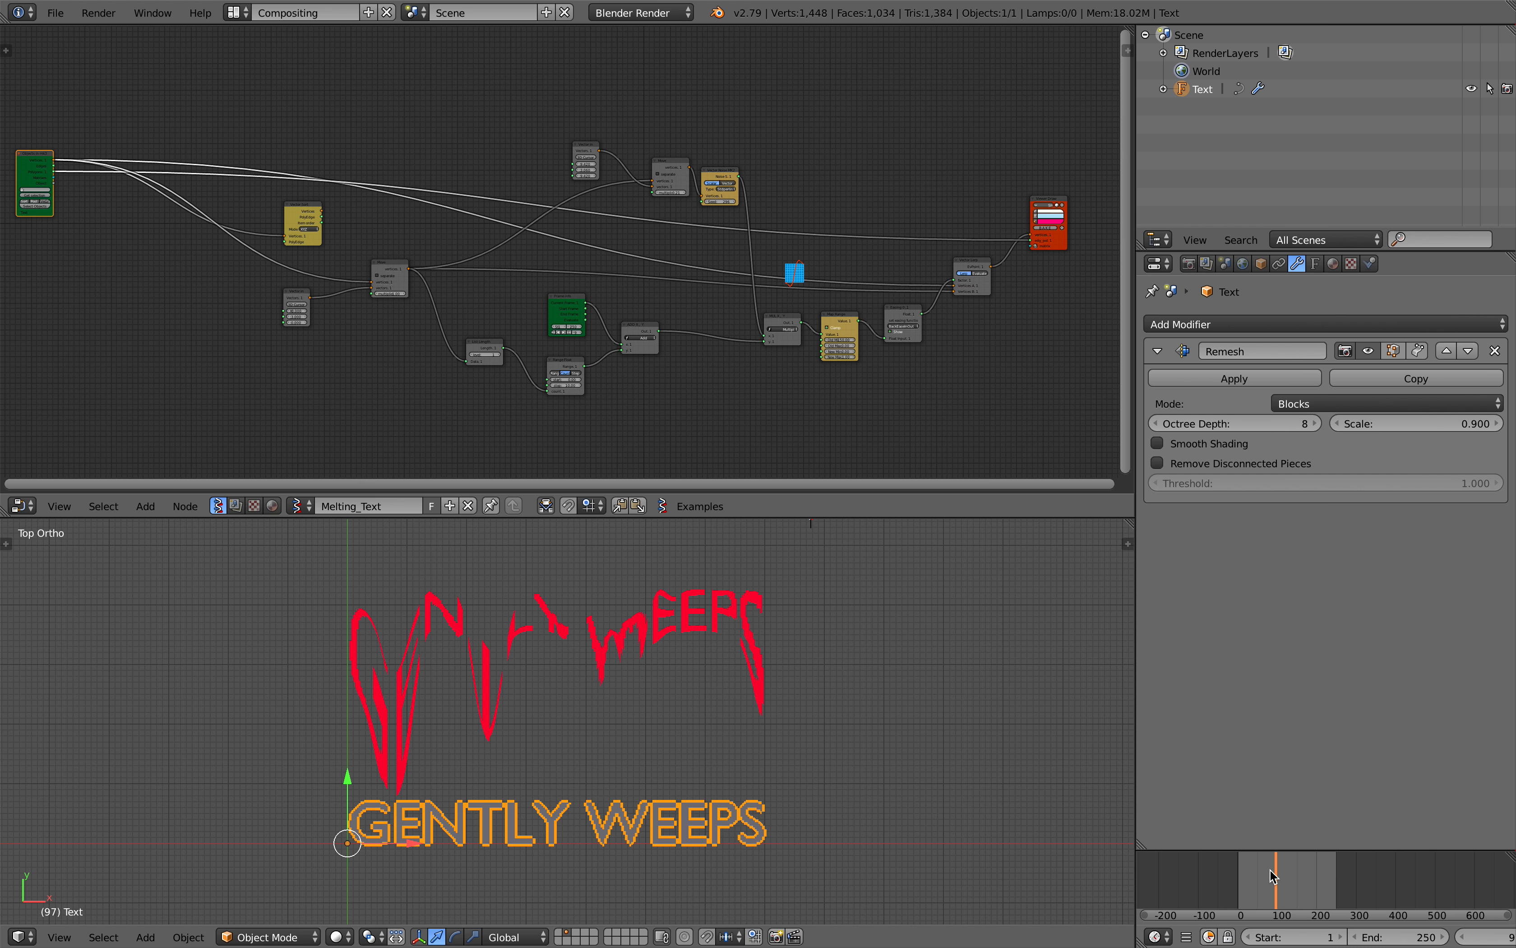
Scrub the melting text animation back to its start and examine the Objects in mk3 input node
{"action": "middle_click_drag", "start_coordinate": [1257, 899], "coordinate": [1267, 896]}
{"action": "scroll", "coordinate": [1260, 889], "scroll_direction": "up", "scroll_amount": 3}
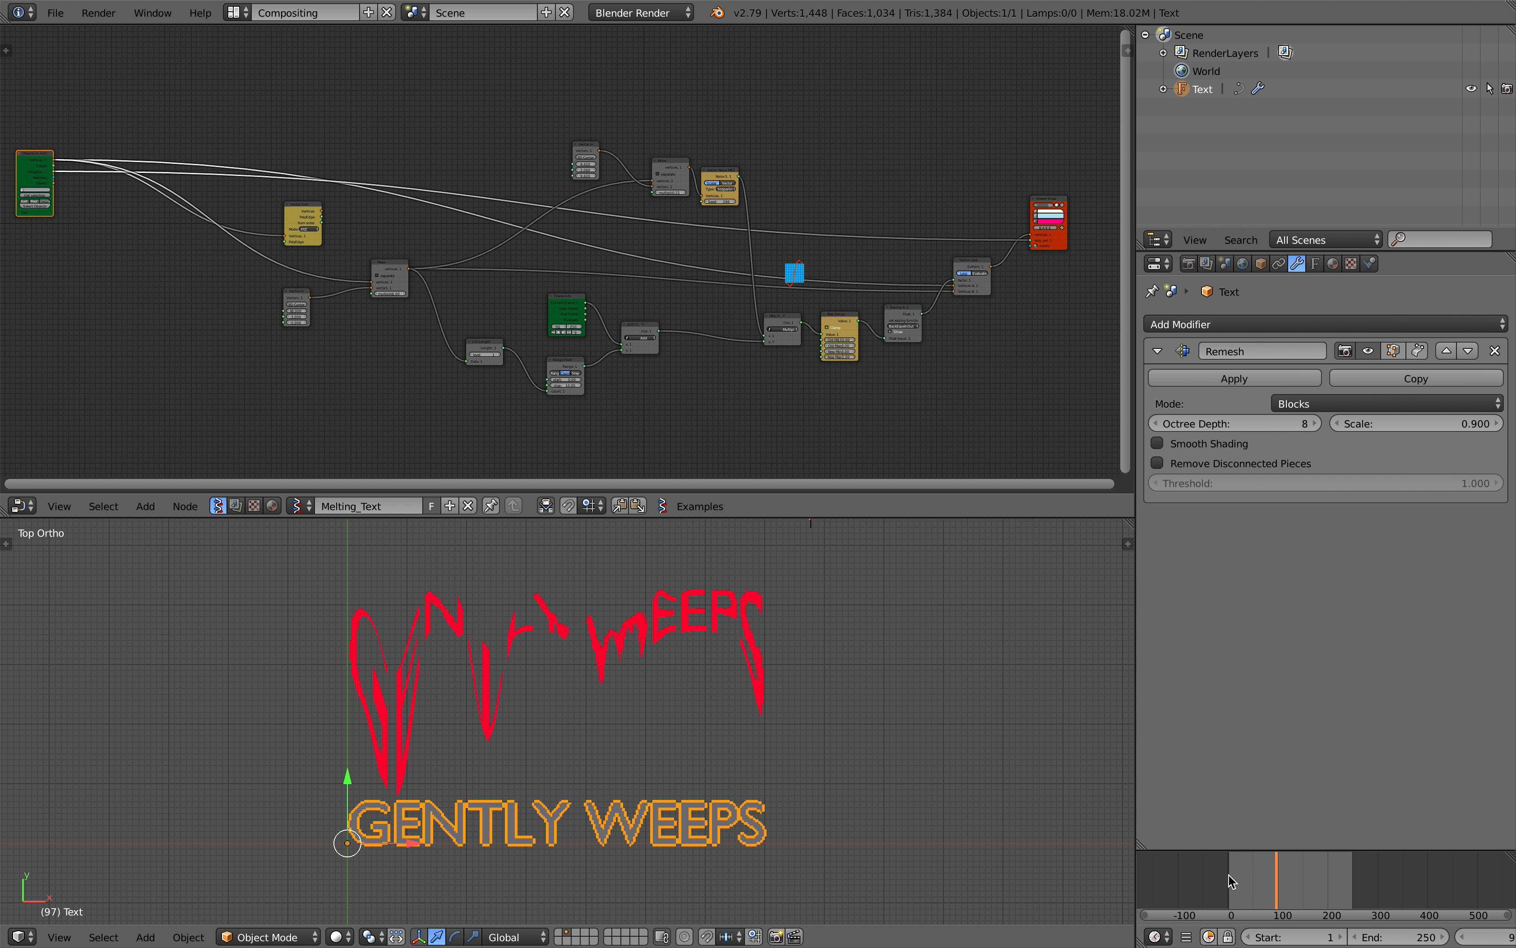
{"action": "left_click_drag", "start_coordinate": [1229, 876], "coordinate": [1189, 859]}
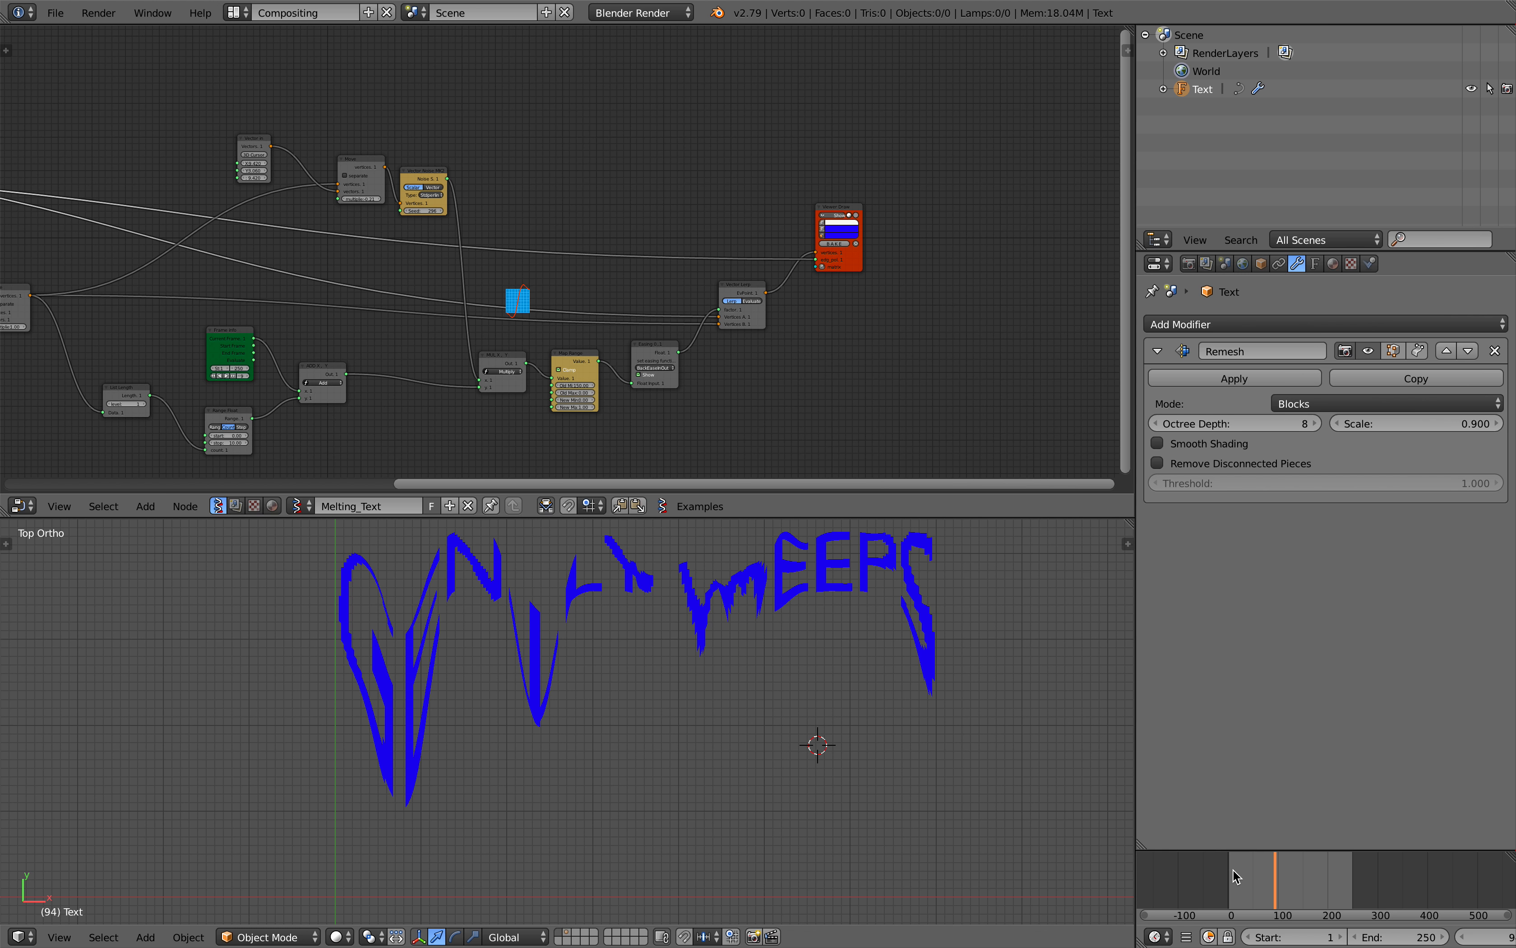
{"action": "mouse_move", "coordinate": [1235, 873]}
{"action": "left_mouse_down"}
{"action": "mouse_move", "coordinate": [1291, 867]}
{"action": "mouse_move", "coordinate": [1231, 868]}
{"action": "left_mouse_up"}
{"action": "middle_click_drag", "start_coordinate": [156, 207], "coordinate": [1045, 243]}
{"action": "scroll", "coordinate": [484, 278], "scroll_direction": "up", "scroll_amount": 11}
{"action": "left_click_drag", "start_coordinate": [269, 124], "coordinate": [161, 144]}
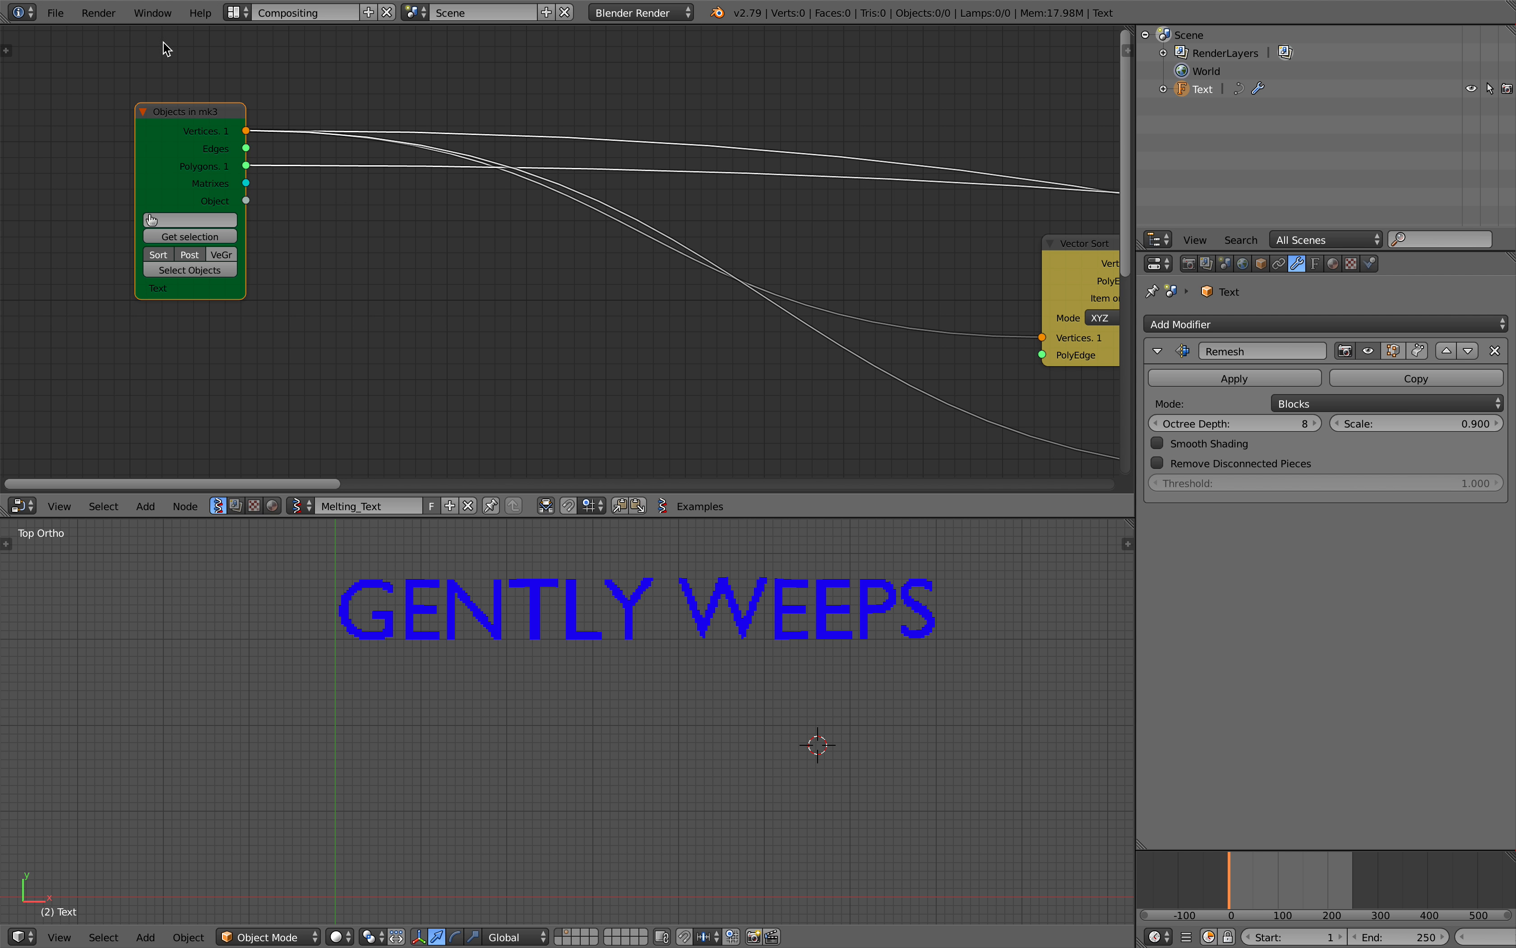
{"action": "middle_click_drag", "start_coordinate": [263, 174], "coordinate": [227, 173]}
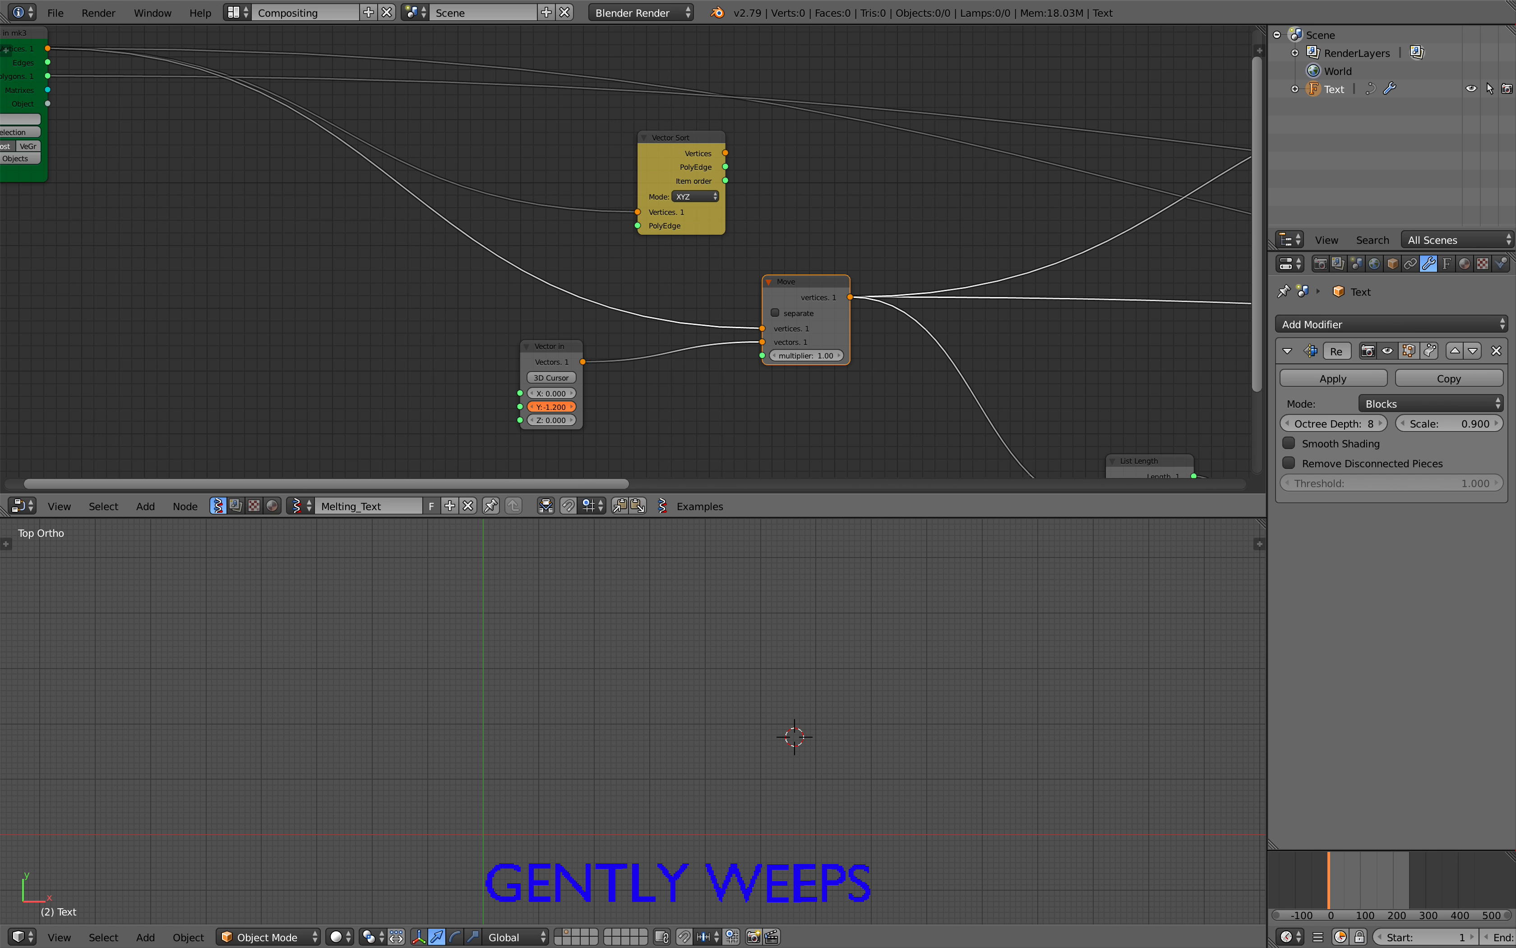
Zero the X and Y values of the Vector In node feeding the Move node and try an X offset of 6.48
{"action": "left_click_drag", "start_coordinate": [551, 407], "coordinate": [556, 398]}
{"action": "left_click", "coordinate": [555, 393]}
{"action": "type", "text": "0"}
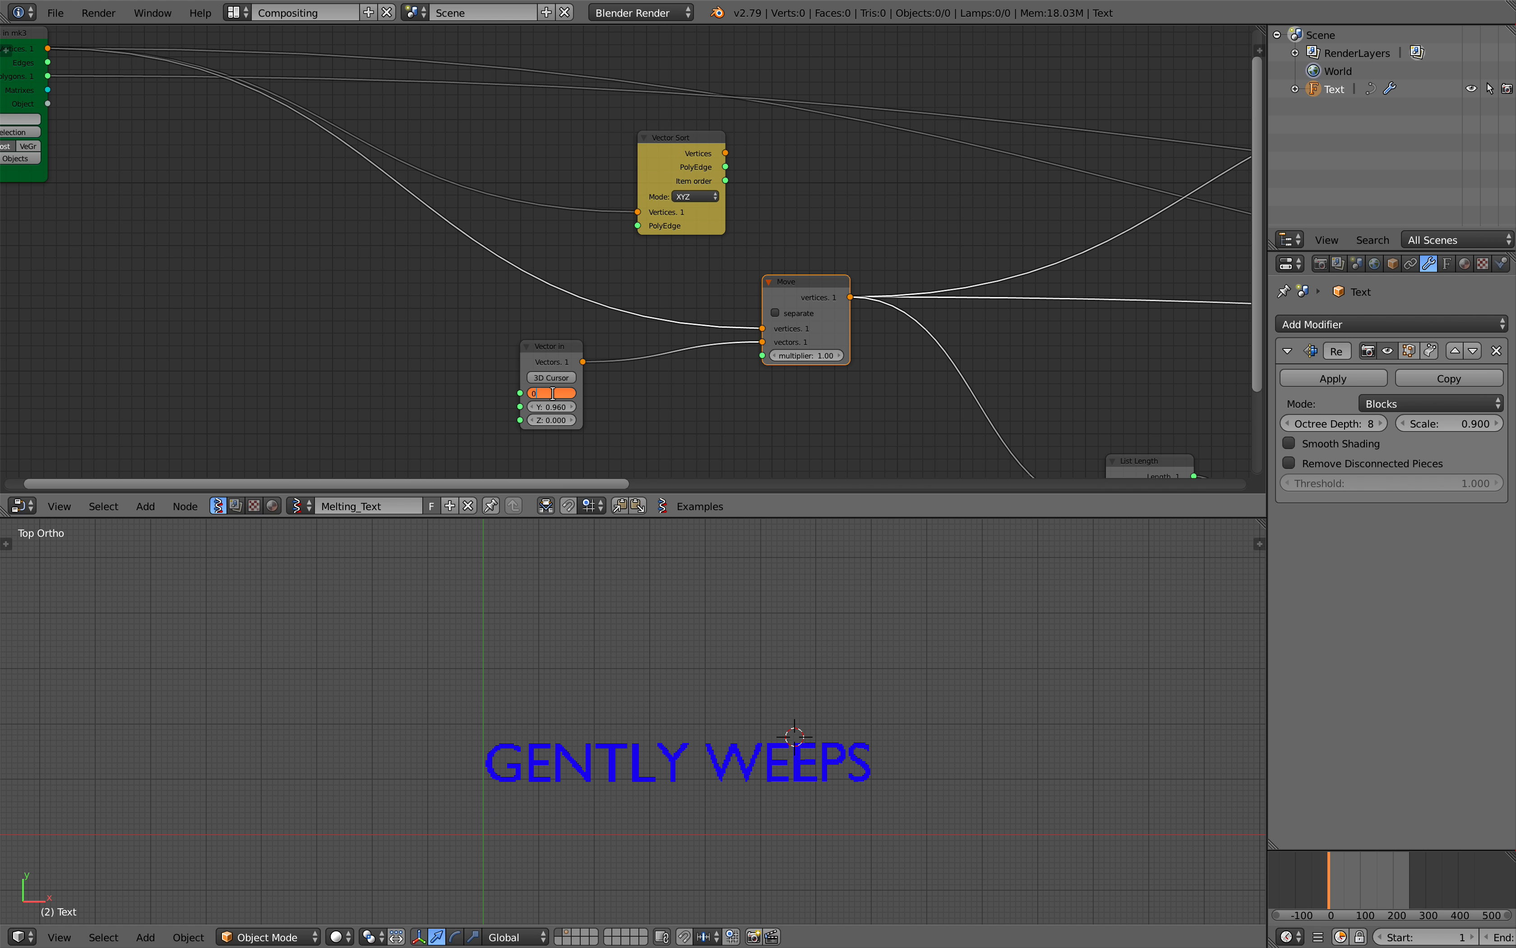
{"action": "key", "text": "Tab"}
{"action": "type", "text": "0"}
{"action": "key", "text": "Tab"}
{"action": "key", "text": "Return"}
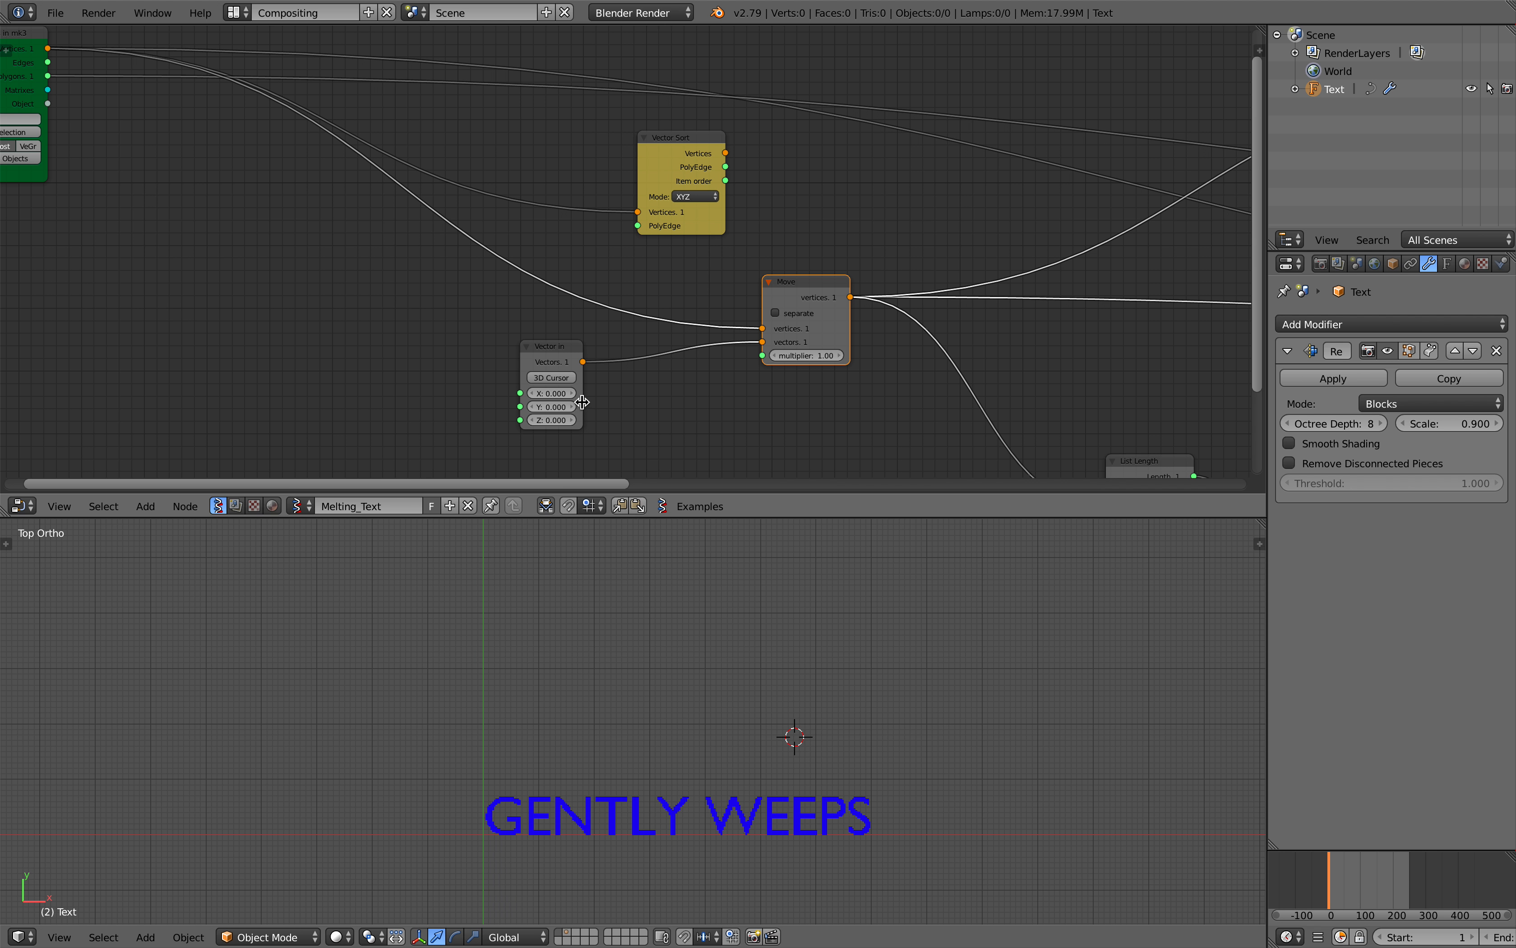
{"action": "left_click_drag", "start_coordinate": [574, 395], "coordinate": [689, 394]}
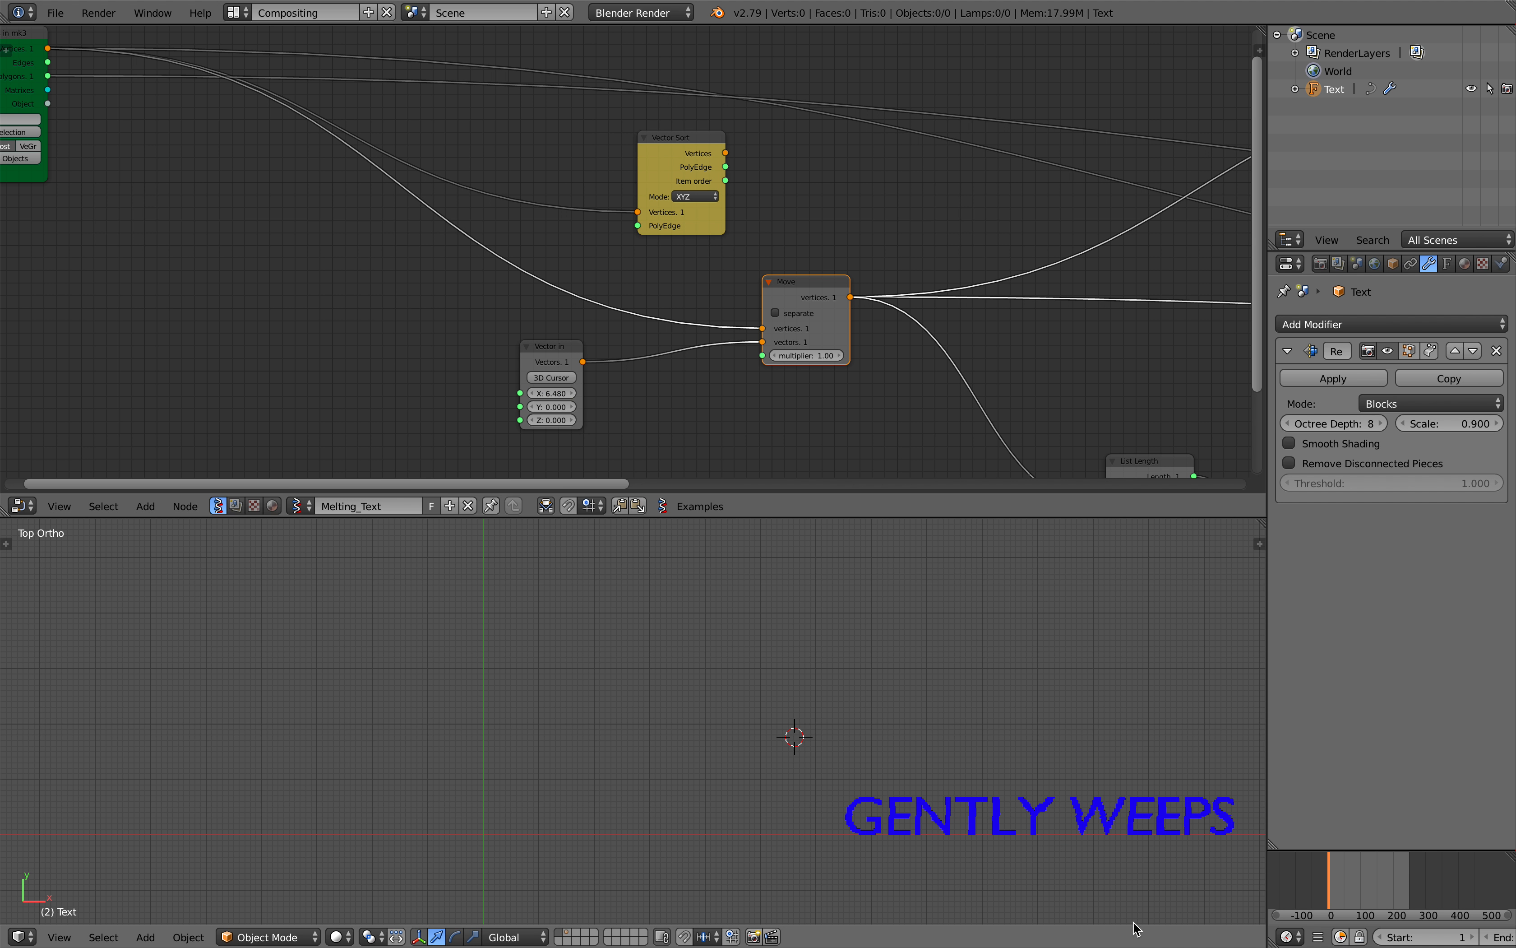
Scrub the timeline to frame 147 and spread out the Vector In, Move and Vector Sort nodes
{"action": "left_click_drag", "start_coordinate": [1328, 882], "coordinate": [1404, 884]}
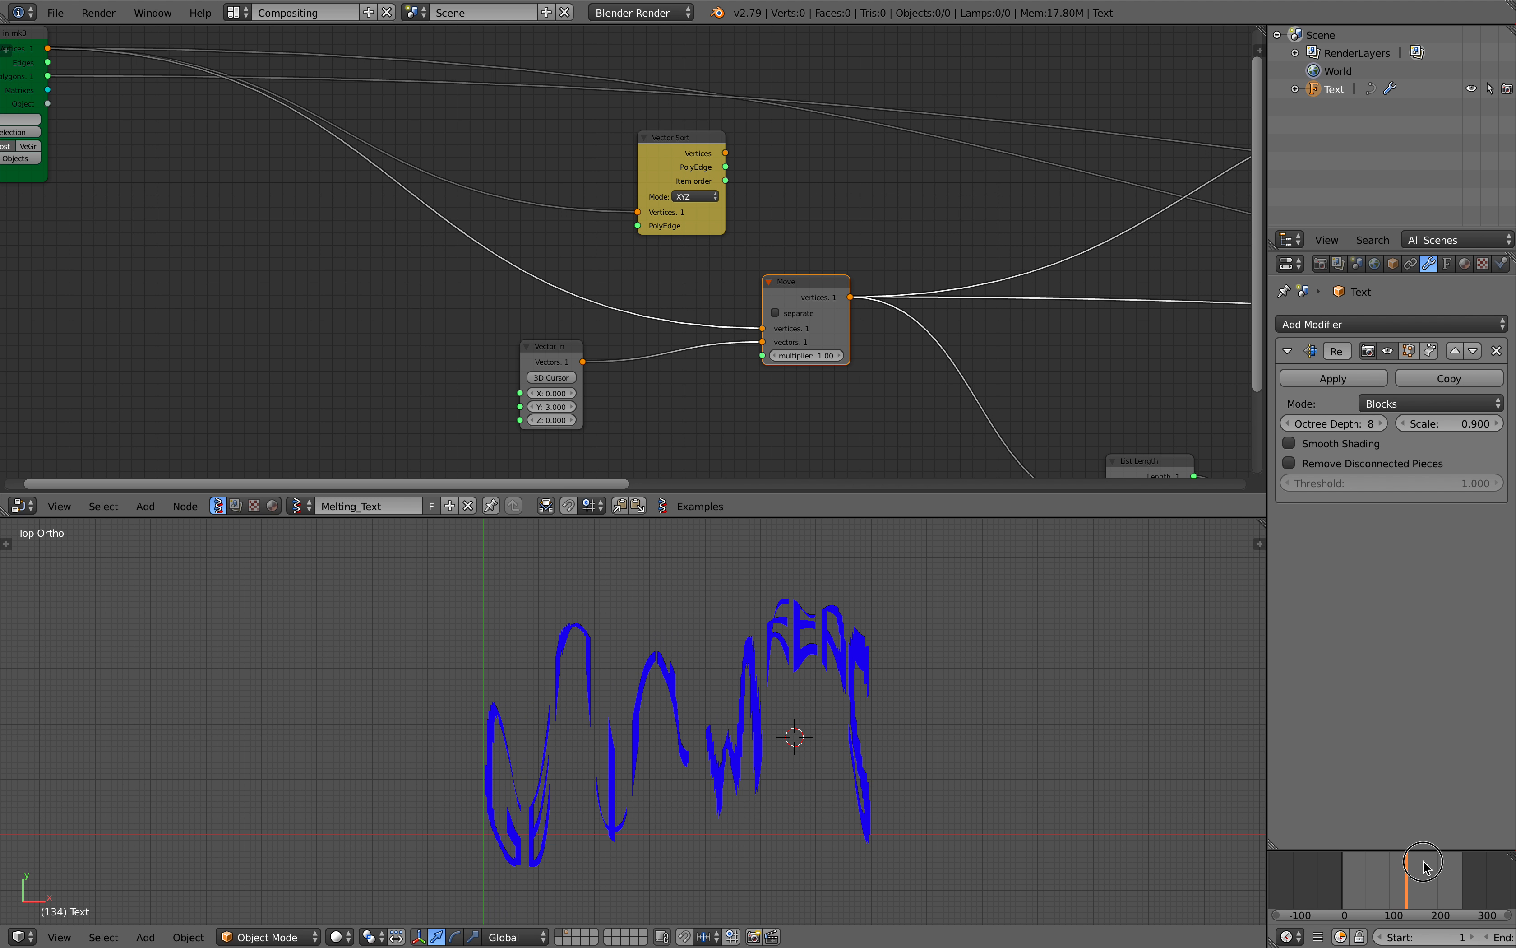
{"action": "mouse_move", "coordinate": [1425, 870]}
{"action": "left_mouse_down"}
{"action": "mouse_move", "coordinate": [1372, 877]}
{"action": "mouse_move", "coordinate": [1427, 866]}
{"action": "mouse_move", "coordinate": [1414, 865]}
{"action": "left_mouse_up"}
{"action": "scroll", "coordinate": [745, 308], "scroll_direction": "down", "scroll_amount": 1}
{"action": "left_click", "coordinate": [589, 342]}
{"action": "left_click_drag", "start_coordinate": [589, 341], "coordinate": [352, 338]}
{"action": "left_click_drag", "start_coordinate": [776, 293], "coordinate": [714, 278]}
{"action": "left_click_drag", "start_coordinate": [701, 207], "coordinate": [641, 213]}
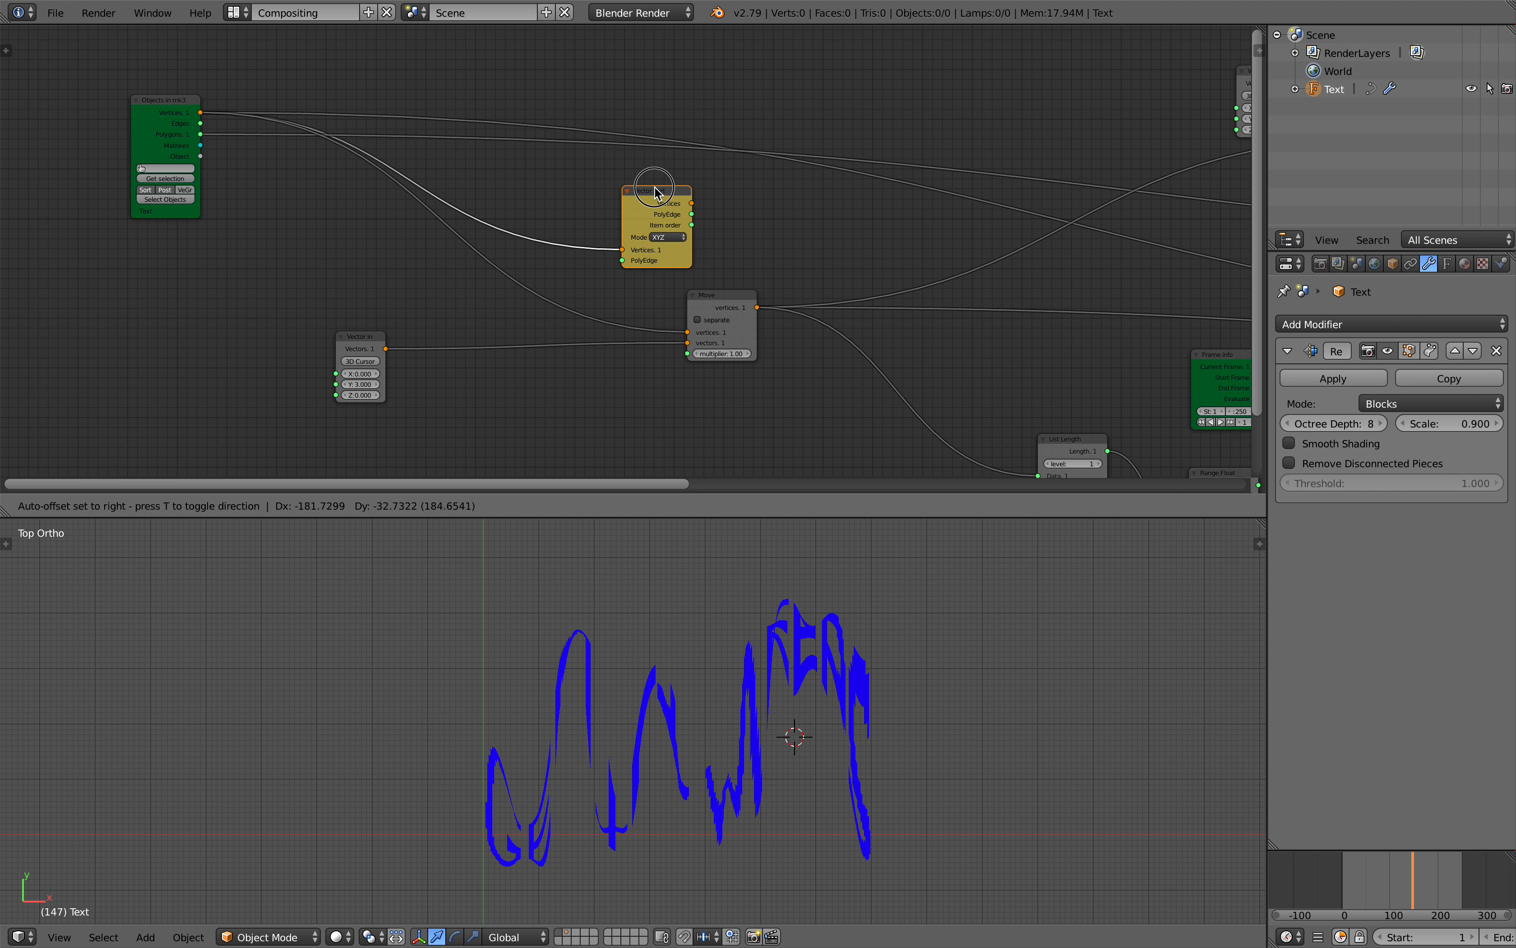
Nudge the Vector Lerp node slightly toward the red viewer node
{"action": "middle_click_drag", "start_coordinate": [690, 241], "coordinate": [518, 243]}
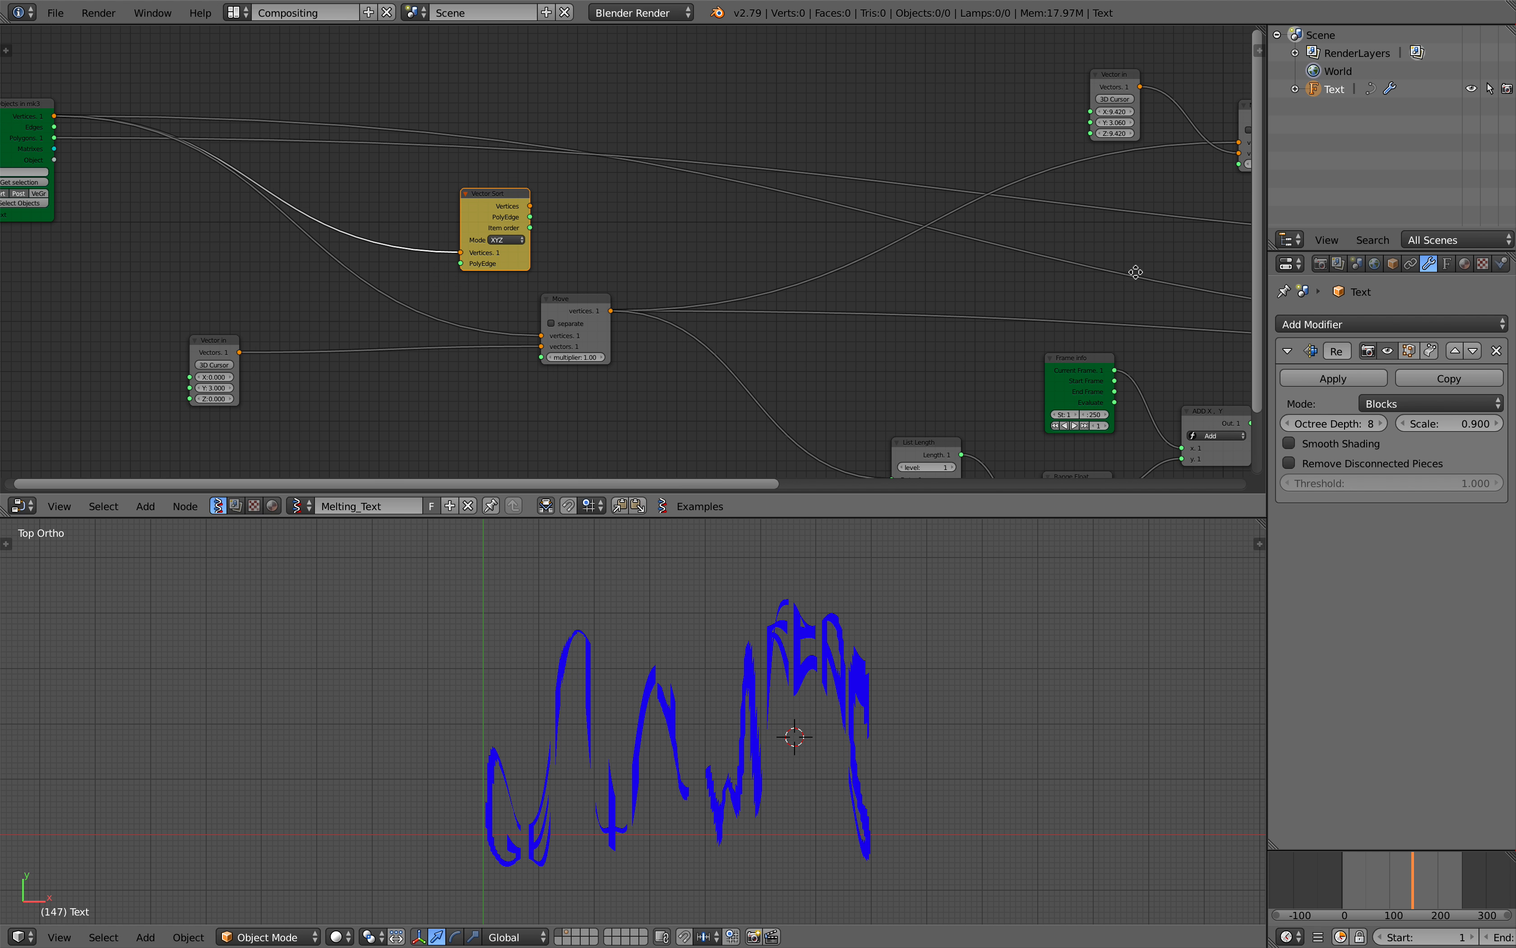
{"action": "middle_click_drag", "start_coordinate": [1133, 271], "coordinate": [541, 326]}
{"action": "scroll", "coordinate": [715, 307], "scroll_direction": "up", "scroll_amount": 3}
{"action": "left_click", "coordinate": [722, 259]}
{"action": "scroll", "coordinate": [722, 260], "scroll_direction": "down", "scroll_amount": 1}
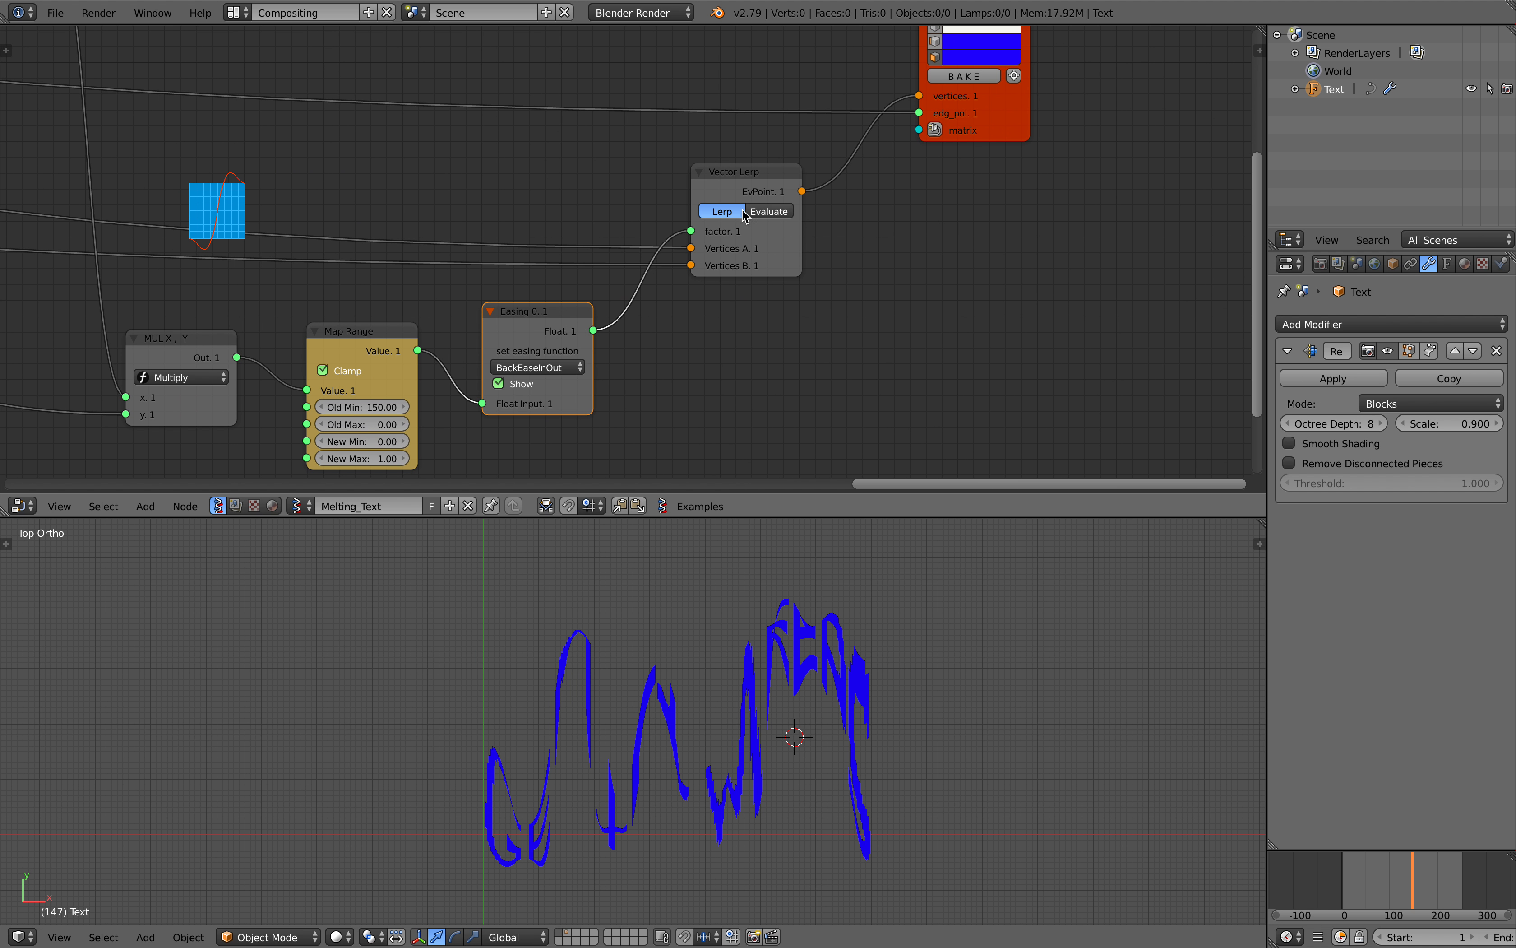
{"action": "left_click", "coordinate": [763, 171]}
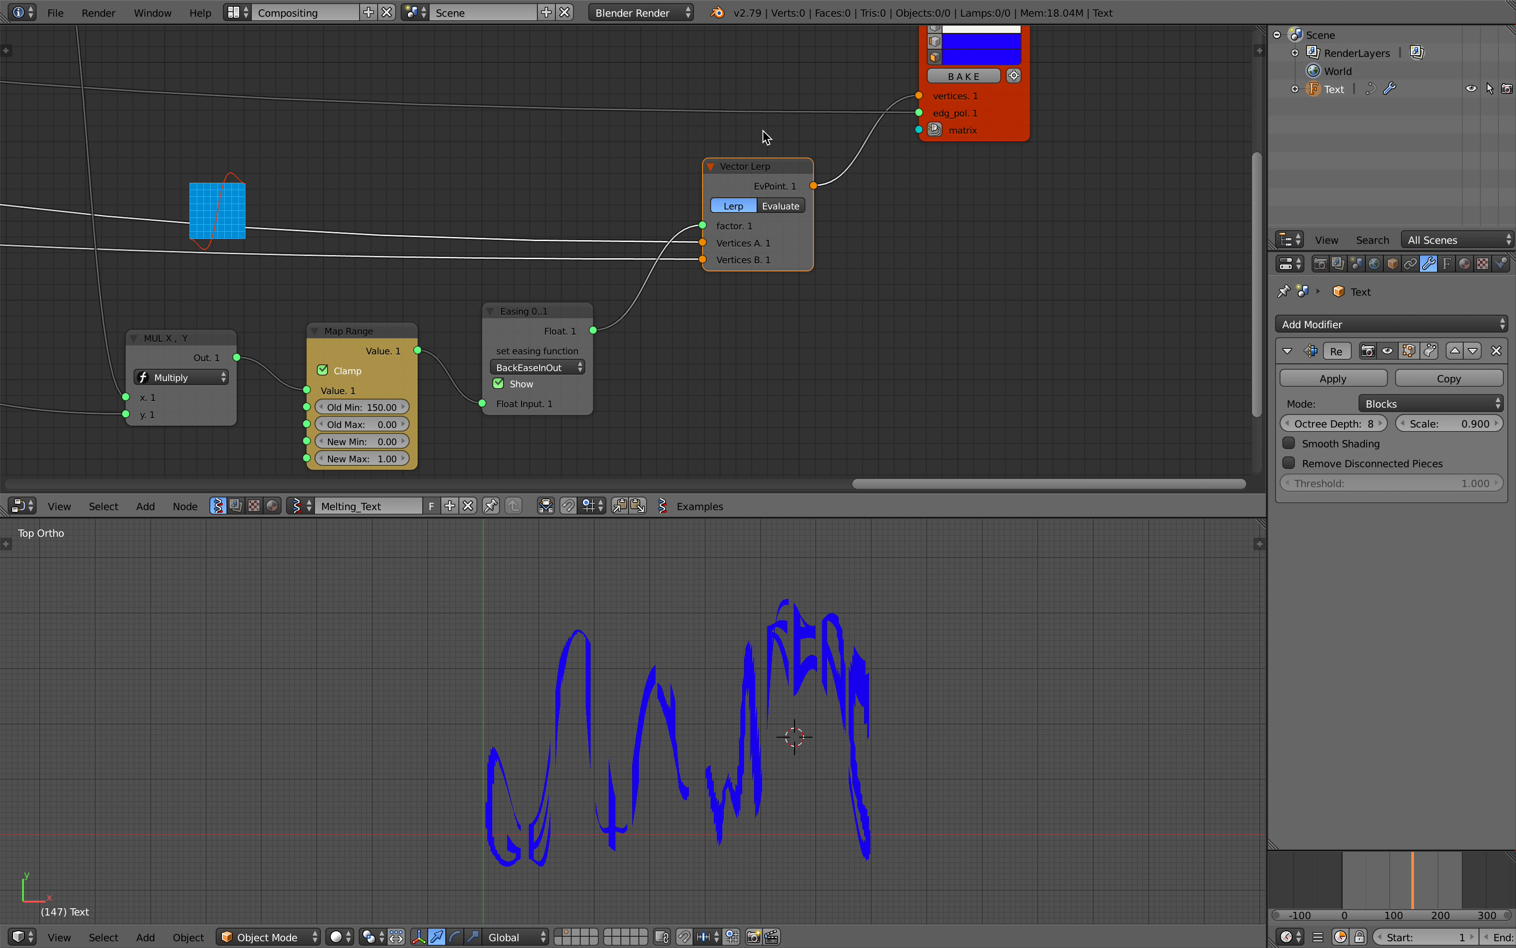
{"action": "middle_click_drag", "start_coordinate": [852, 217], "coordinate": [1153, 214]}
{"action": "scroll", "coordinate": [1021, 226], "scroll_direction": "up", "scroll_amount": 1}
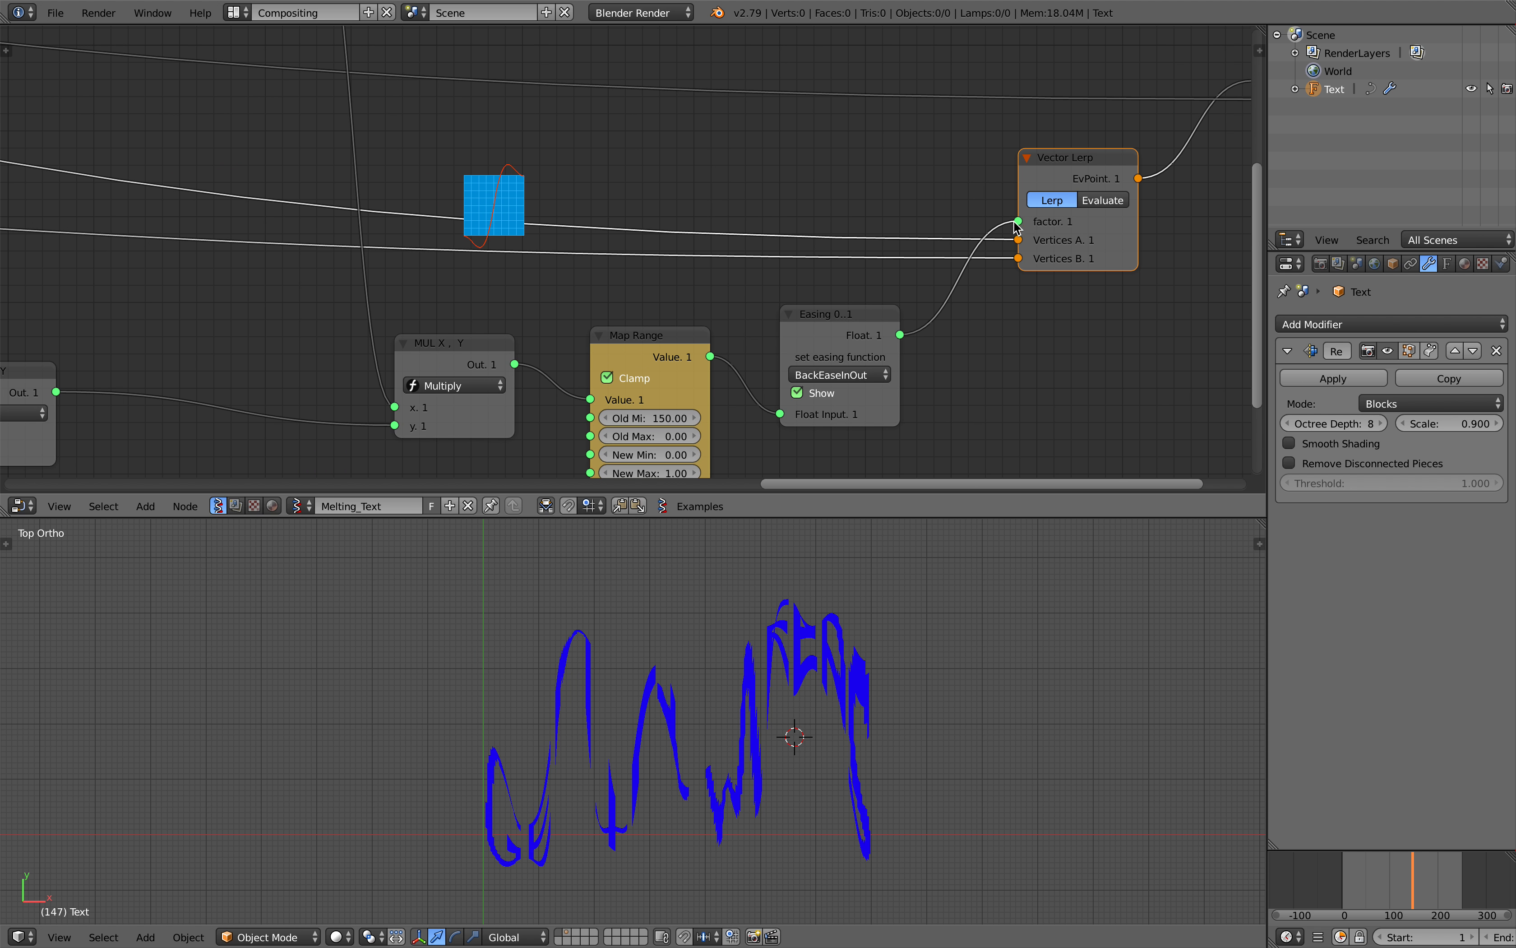
Try the Vector Lerp factor with its link detached, and reconnect the Easing node's output to the factor
{"action": "left_click_drag", "start_coordinate": [1016, 220], "coordinate": [927, 211]}
{"action": "middle_click_drag", "start_coordinate": [1024, 226], "coordinate": [1021, 204]}
{"action": "left_click_drag", "start_coordinate": [1027, 199], "coordinate": [1025, 199]}
{"action": "left_click_drag", "start_coordinate": [897, 311], "coordinate": [1016, 198]}
{"action": "left_click", "coordinate": [962, 626]}
Test the Easing node unlinked with a manual float input of 0.43, and reconnect the Map Range value to it
{"action": "middle_click_drag", "start_coordinate": [940, 251], "coordinate": [993, 210]}
{"action": "left_click_drag", "start_coordinate": [890, 251], "coordinate": [910, 248]}
{"action": "left_click_drag", "start_coordinate": [850, 348], "coordinate": [928, 349]}
{"action": "left_click", "coordinate": [519, 777]}
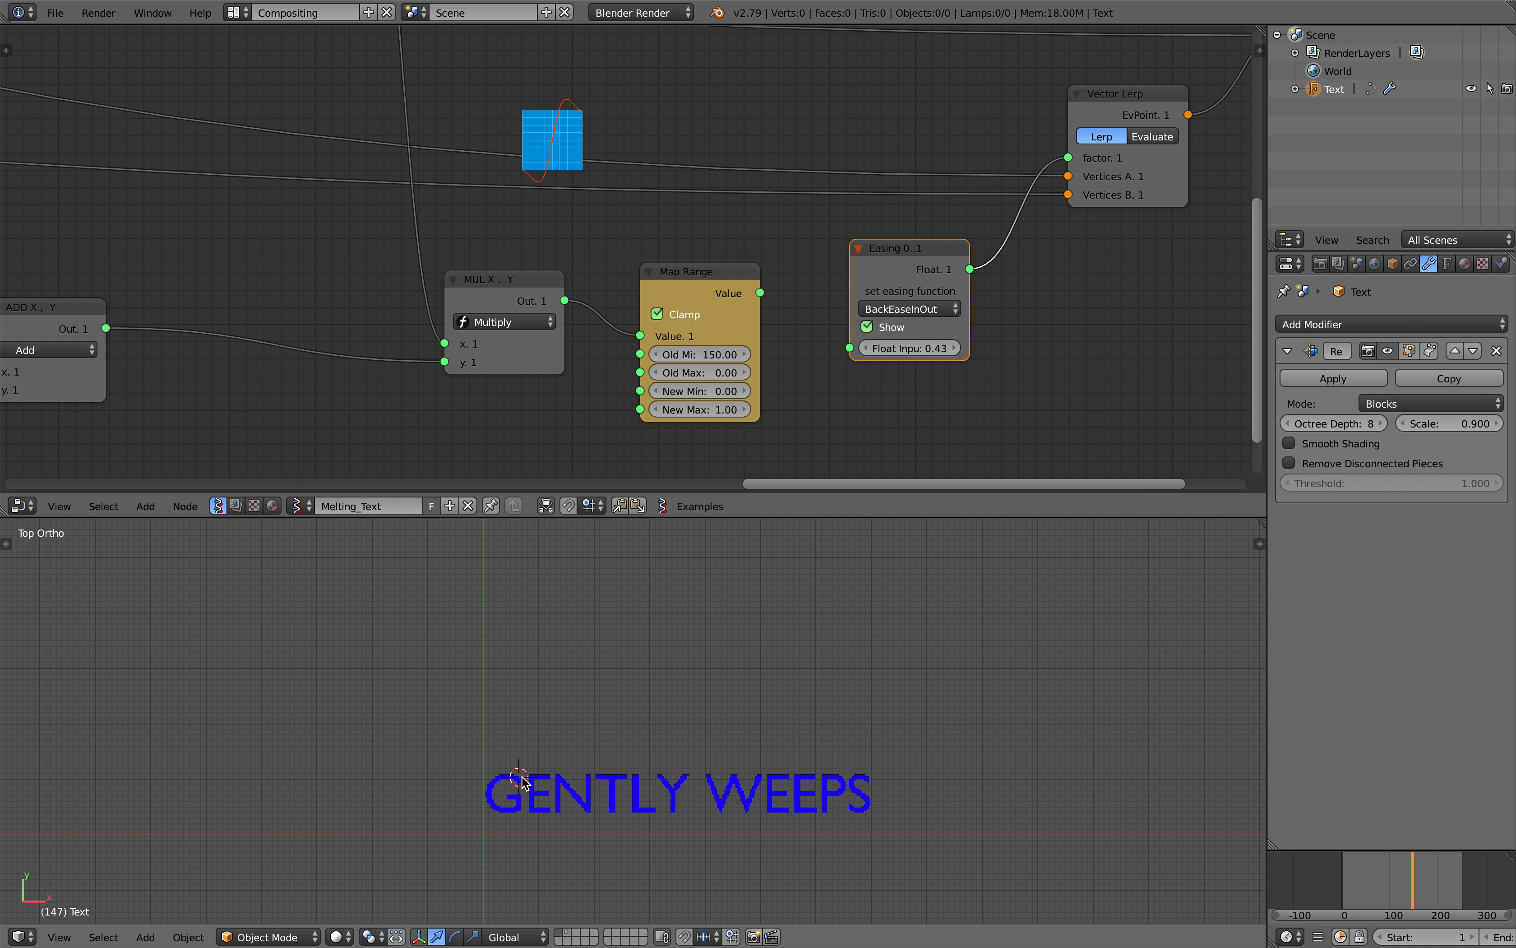
{"action": "left_click_drag", "start_coordinate": [522, 777], "coordinate": [444, 783]}
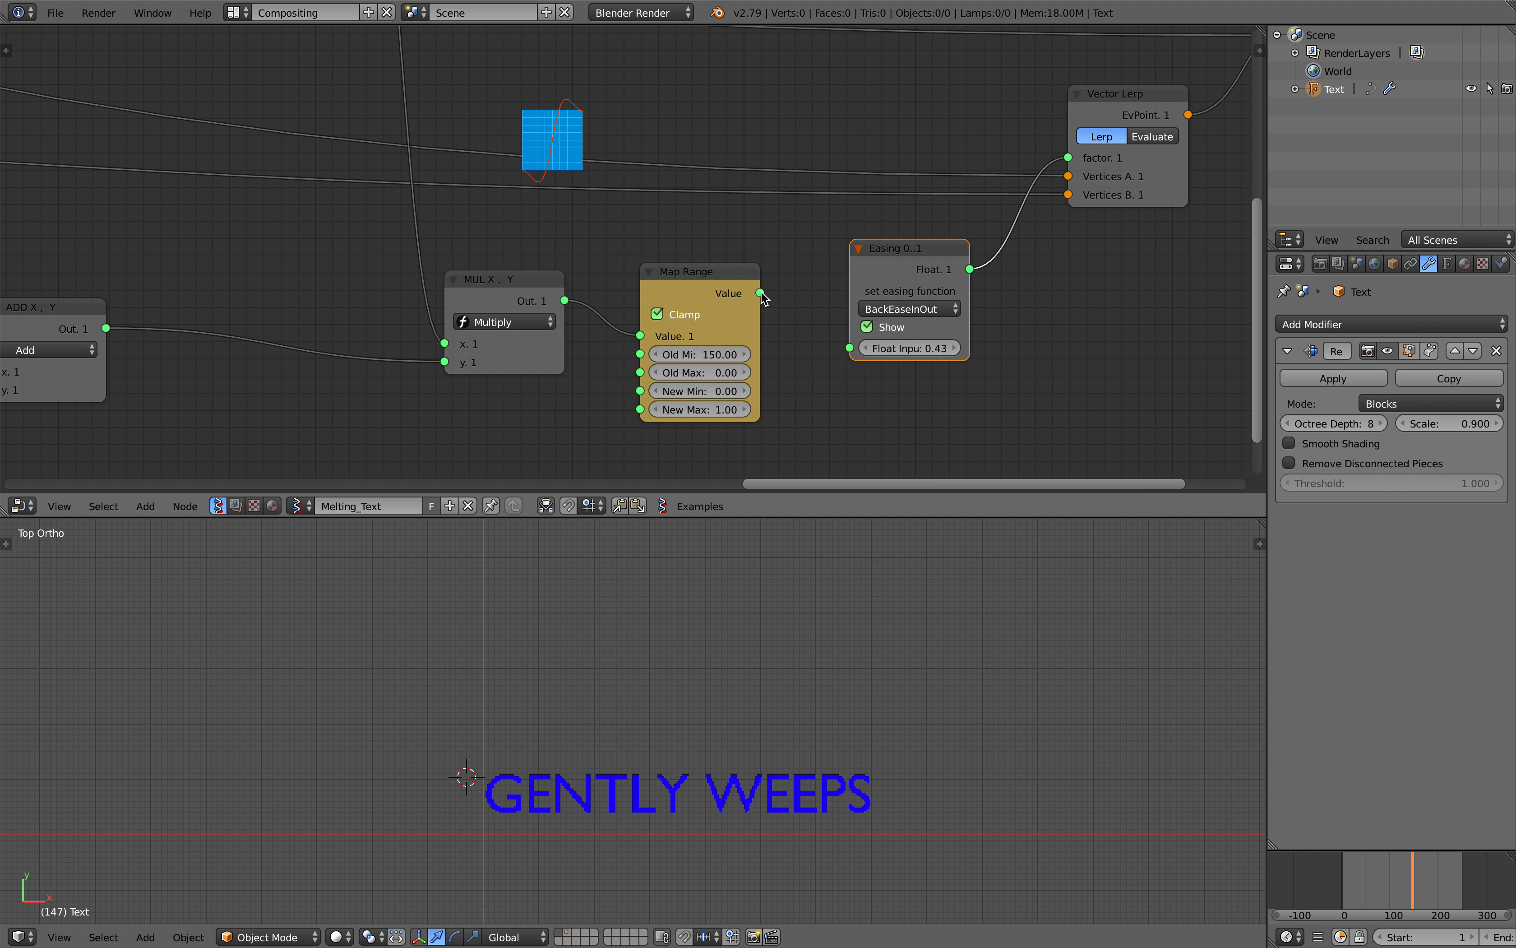
{"action": "mouse_move", "coordinate": [723, 285]}
{"action": "left_mouse_down"}
{"action": "mouse_move", "coordinate": [740, 276]}
{"action": "mouse_move", "coordinate": [719, 282]}
{"action": "left_mouse_up"}
{"action": "left_click_drag", "start_coordinate": [777, 283], "coordinate": [850, 348]}
Detach the Vector Noise link from the Multiply node's x input and play the animation from the start
{"action": "left_click_drag", "start_coordinate": [444, 343], "coordinate": [407, 388]}
{"action": "scroll", "coordinate": [689, 325], "scroll_direction": "down", "scroll_amount": 4}
{"action": "left_click_drag", "start_coordinate": [1347, 877], "coordinate": [1299, 871]}
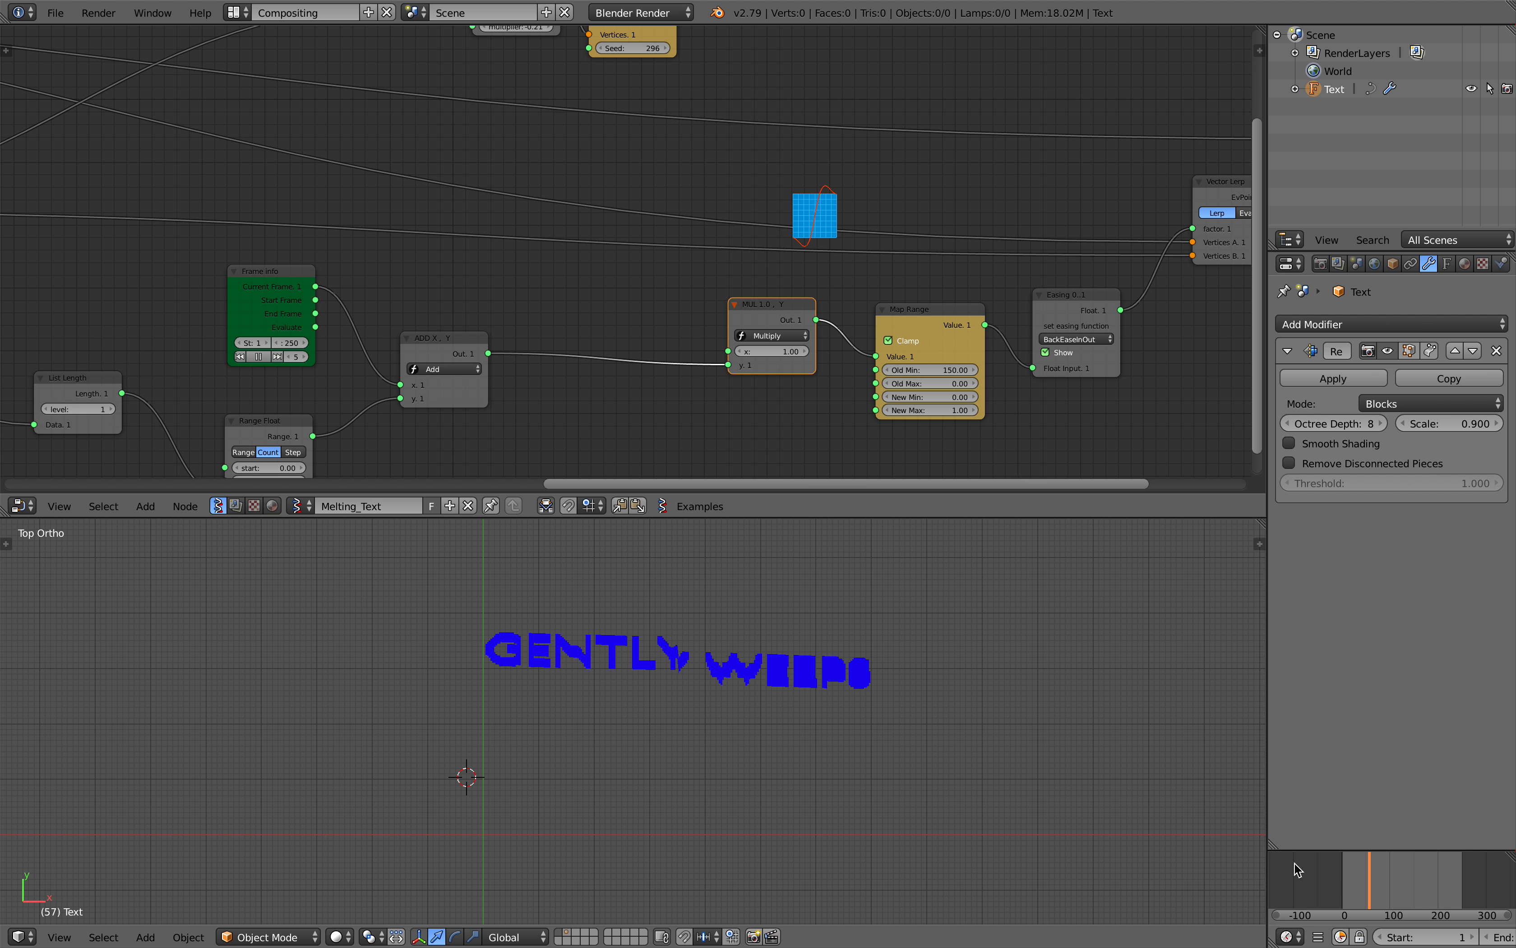
{"action": "scroll", "coordinate": [1073, 785], "scroll_direction": "up", "scroll_amount": 2}
{"action": "left_click", "coordinate": [1344, 885]}
{"action": "key", "text": "alt+a"}
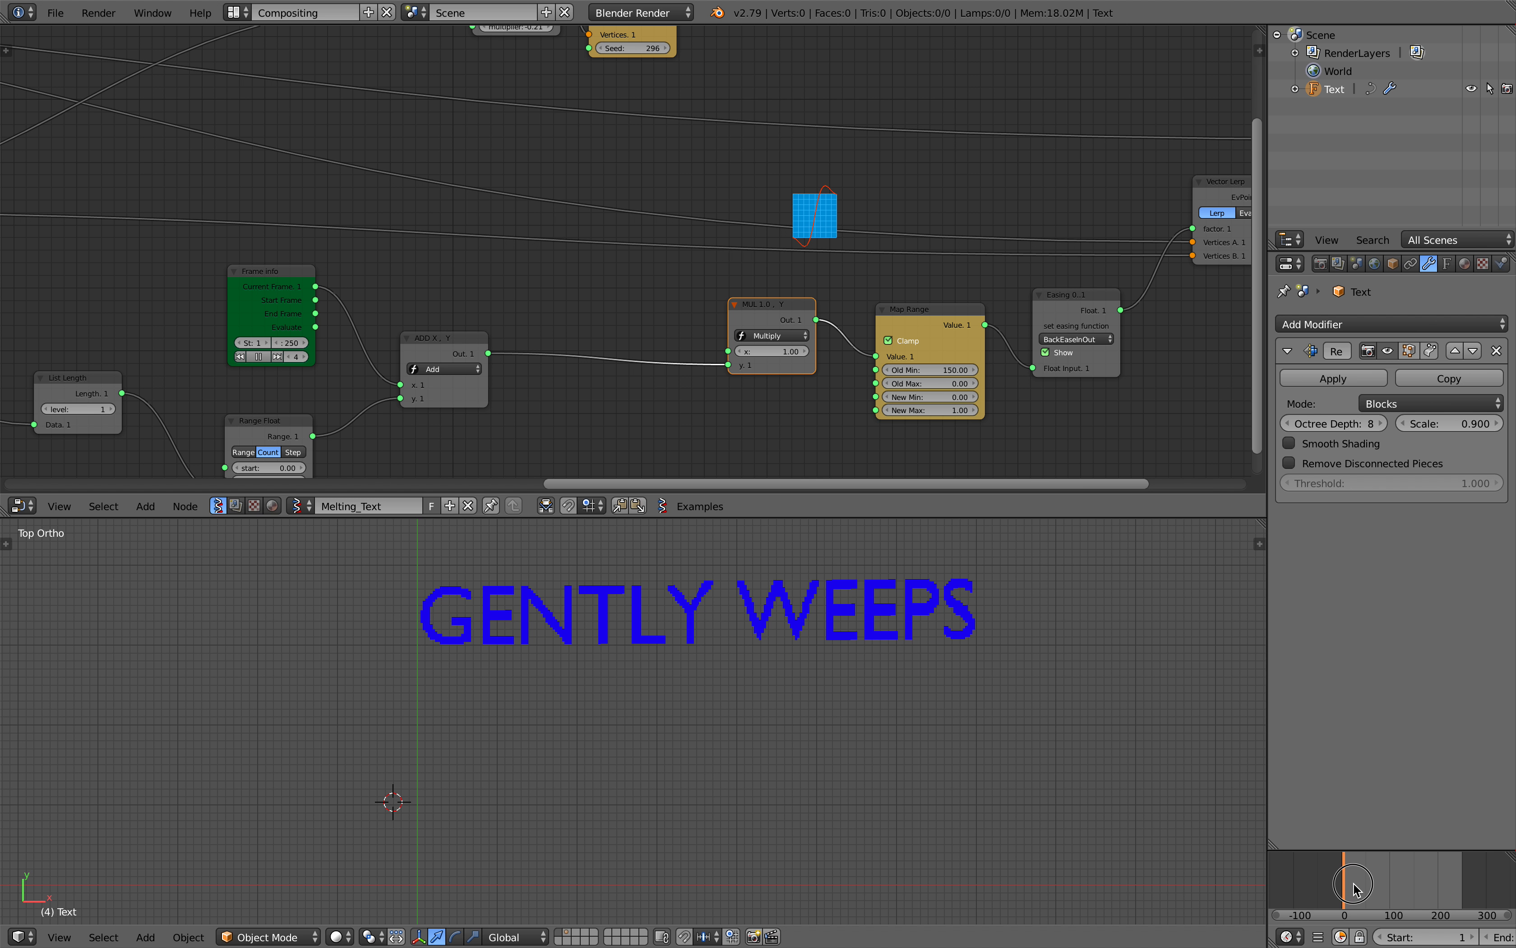
{"action": "key", "text": "Escape"}
{"action": "scroll", "coordinate": [627, 251], "scroll_direction": "down", "scroll_amount": 1}
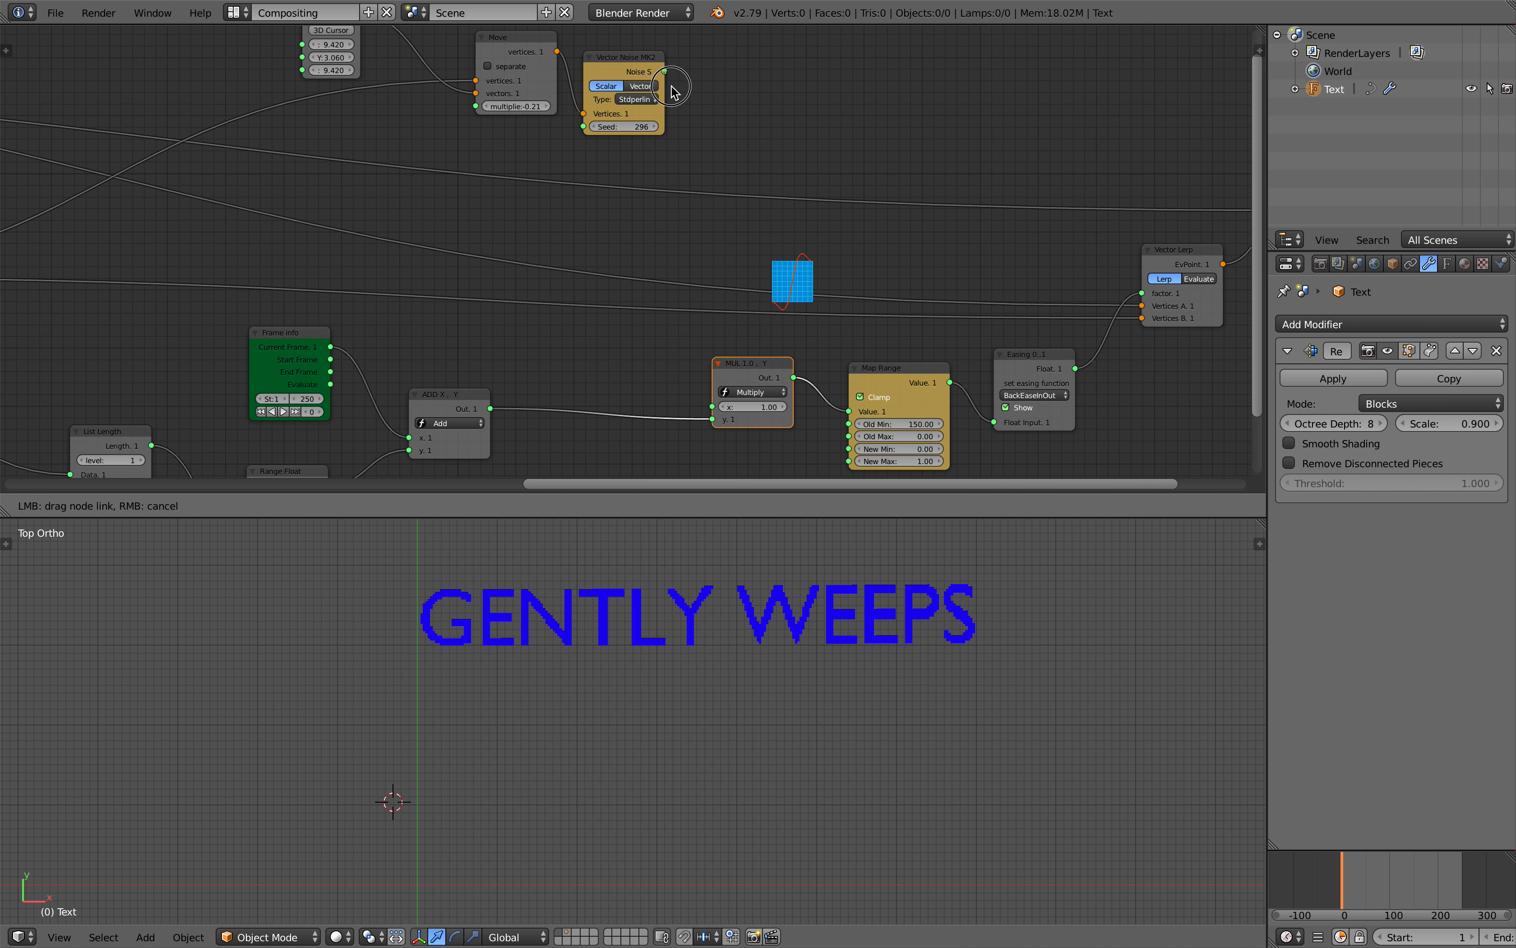
Reconnect the Vector Noise output to the Multiply node's x input and play the animation
{"action": "left_click_drag", "start_coordinate": [665, 71], "coordinate": [713, 406]}
{"action": "key", "text": "alt+a"}
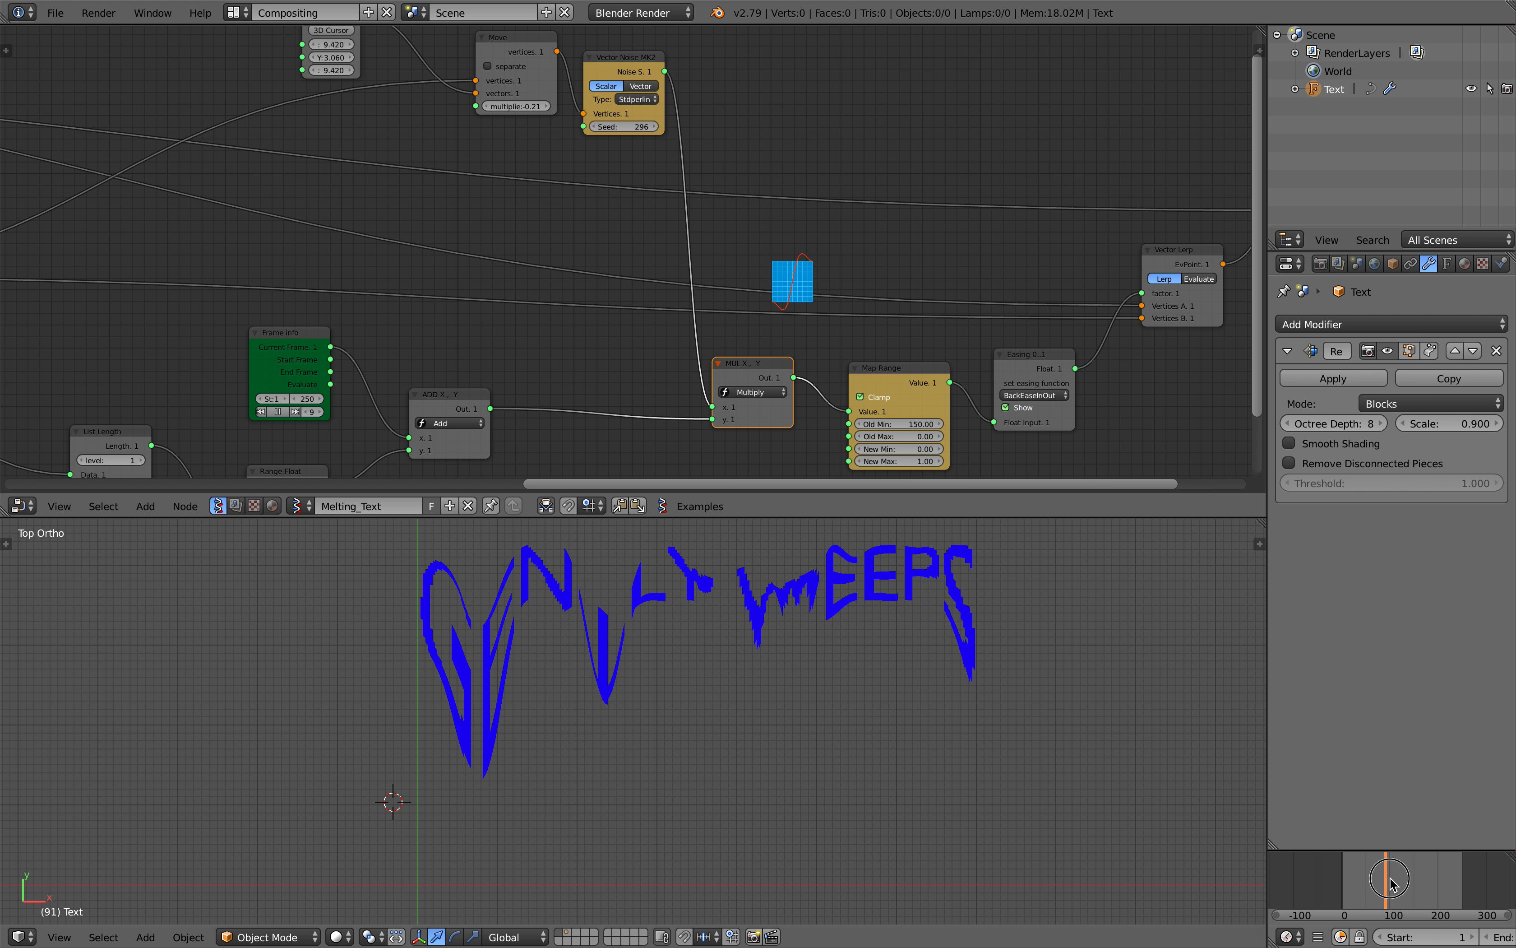
{"action": "key", "text": "Escape"}
Set the Vector Noise node to Cellnoise with seed 428 and scrub the timeline to frame 124
{"action": "left_click", "coordinate": [635, 99]}
{"action": "left_click", "coordinate": [636, 276]}
{"action": "left_click_drag", "start_coordinate": [623, 127], "coordinate": [677, 127]}
{"action": "middle_click_drag", "start_coordinate": [689, 188], "coordinate": [677, 288]}
{"action": "scroll", "coordinate": [677, 251], "scroll_direction": "up", "scroll_amount": 1}
{"action": "scroll", "coordinate": [689, 721], "scroll_direction": "down", "scroll_amount": 2}
{"action": "left_click_drag", "start_coordinate": [1342, 880], "coordinate": [1395, 880]}
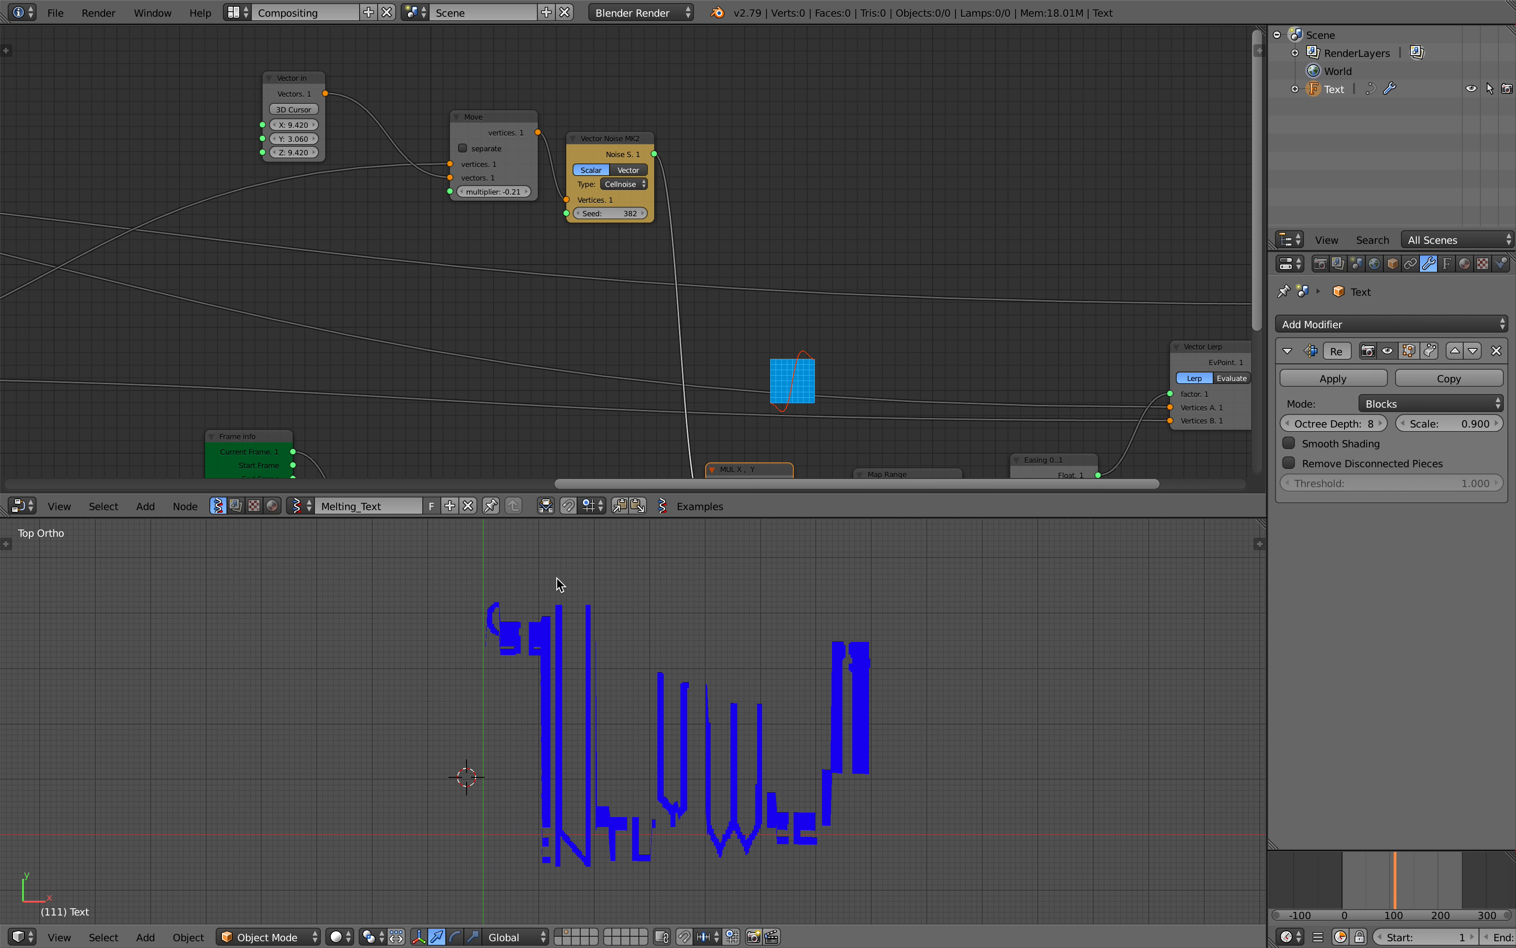
{"action": "left_click_drag", "start_coordinate": [598, 212], "coordinate": [632, 212]}
{"action": "left_click_drag", "start_coordinate": [1344, 877], "coordinate": [1401, 873]}
Shift the Frame Info node slightly and place the 3D cursor to the right of the text
{"action": "middle_click_drag", "start_coordinate": [564, 401], "coordinate": [877, 183]}
{"action": "left_click_drag", "start_coordinate": [562, 219], "coordinate": [590, 225]}
{"action": "left_click", "coordinate": [889, 629]}
{"action": "left_click", "coordinate": [914, 642]}
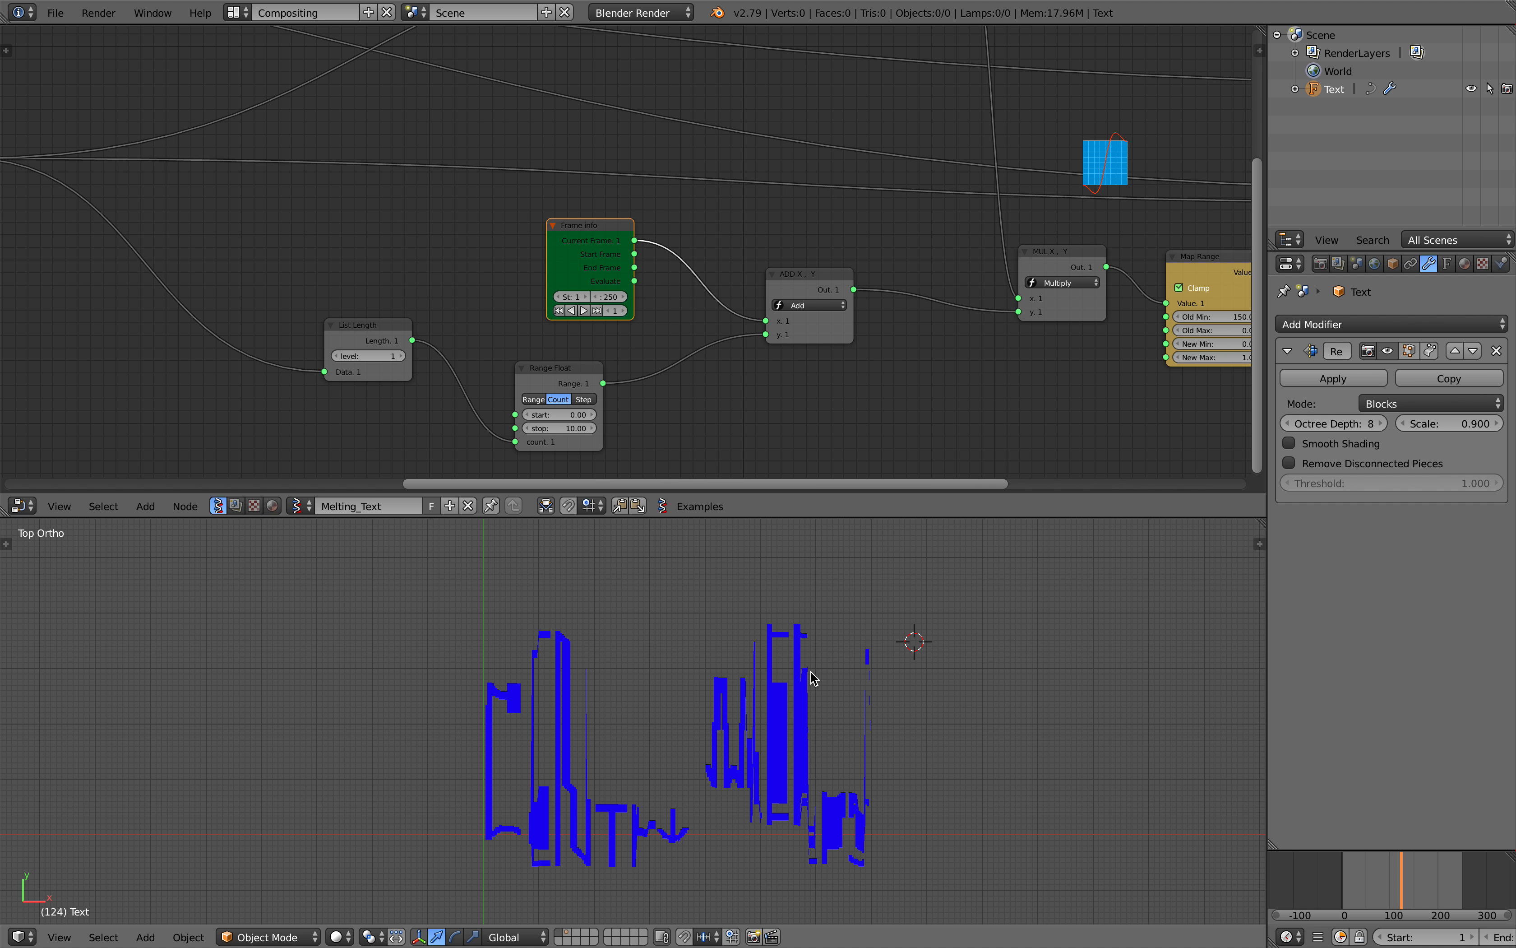
Add a Monkey mesh and move it to the left of the melting text
{"action": "scroll", "coordinate": [308, 721], "scroll_direction": "down", "scroll_amount": 2}
{"action": "key", "text": "shift+a"}
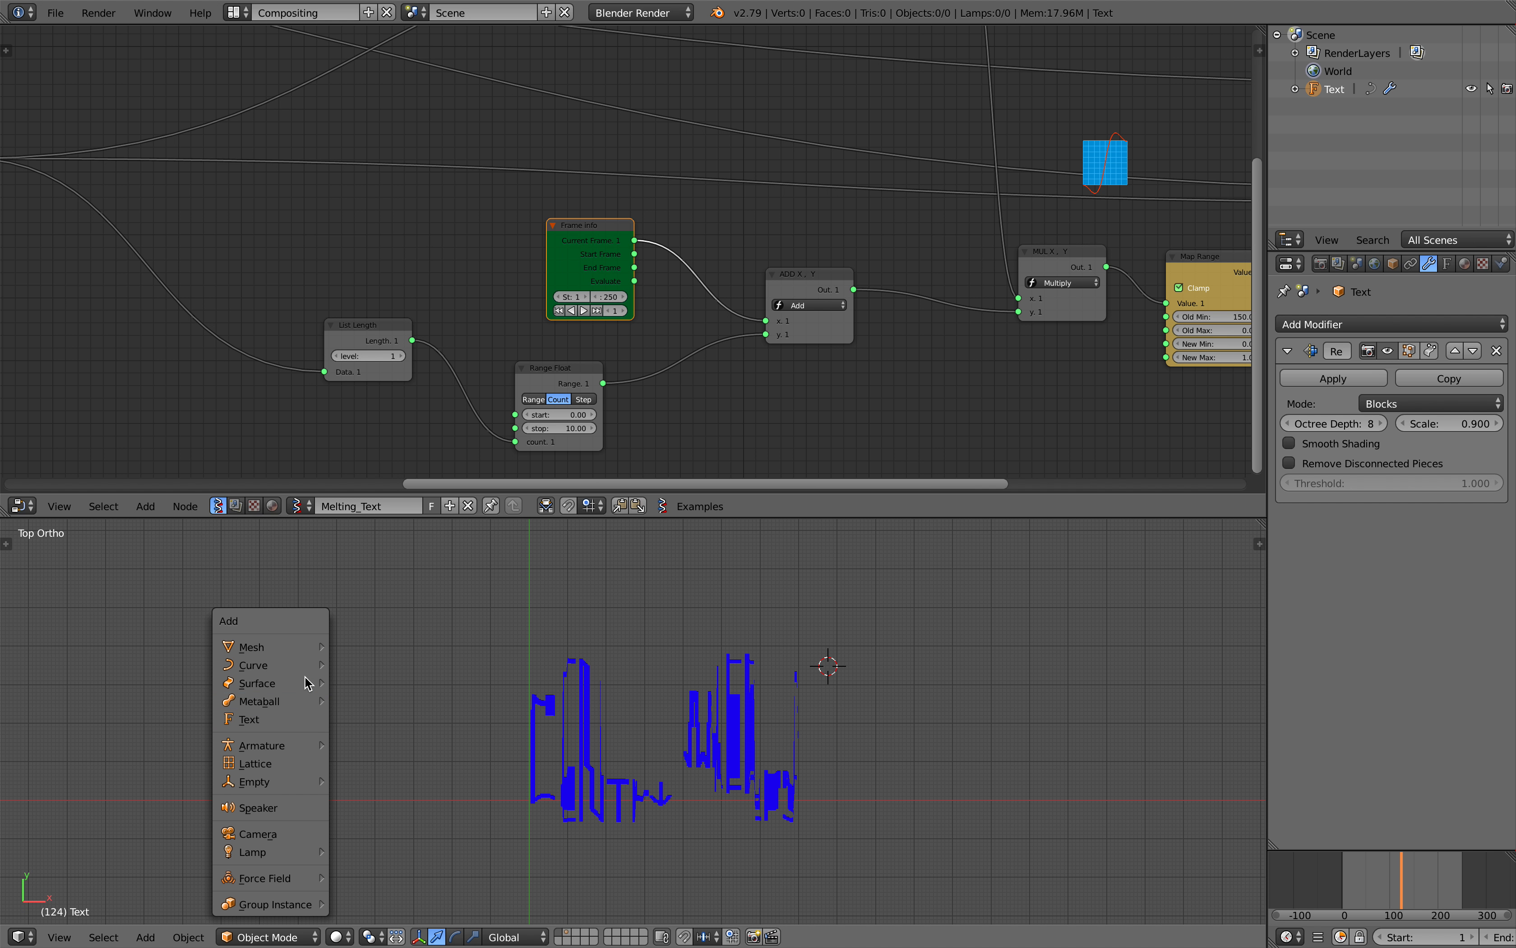
{"action": "mouse_move", "coordinate": [294, 648]}
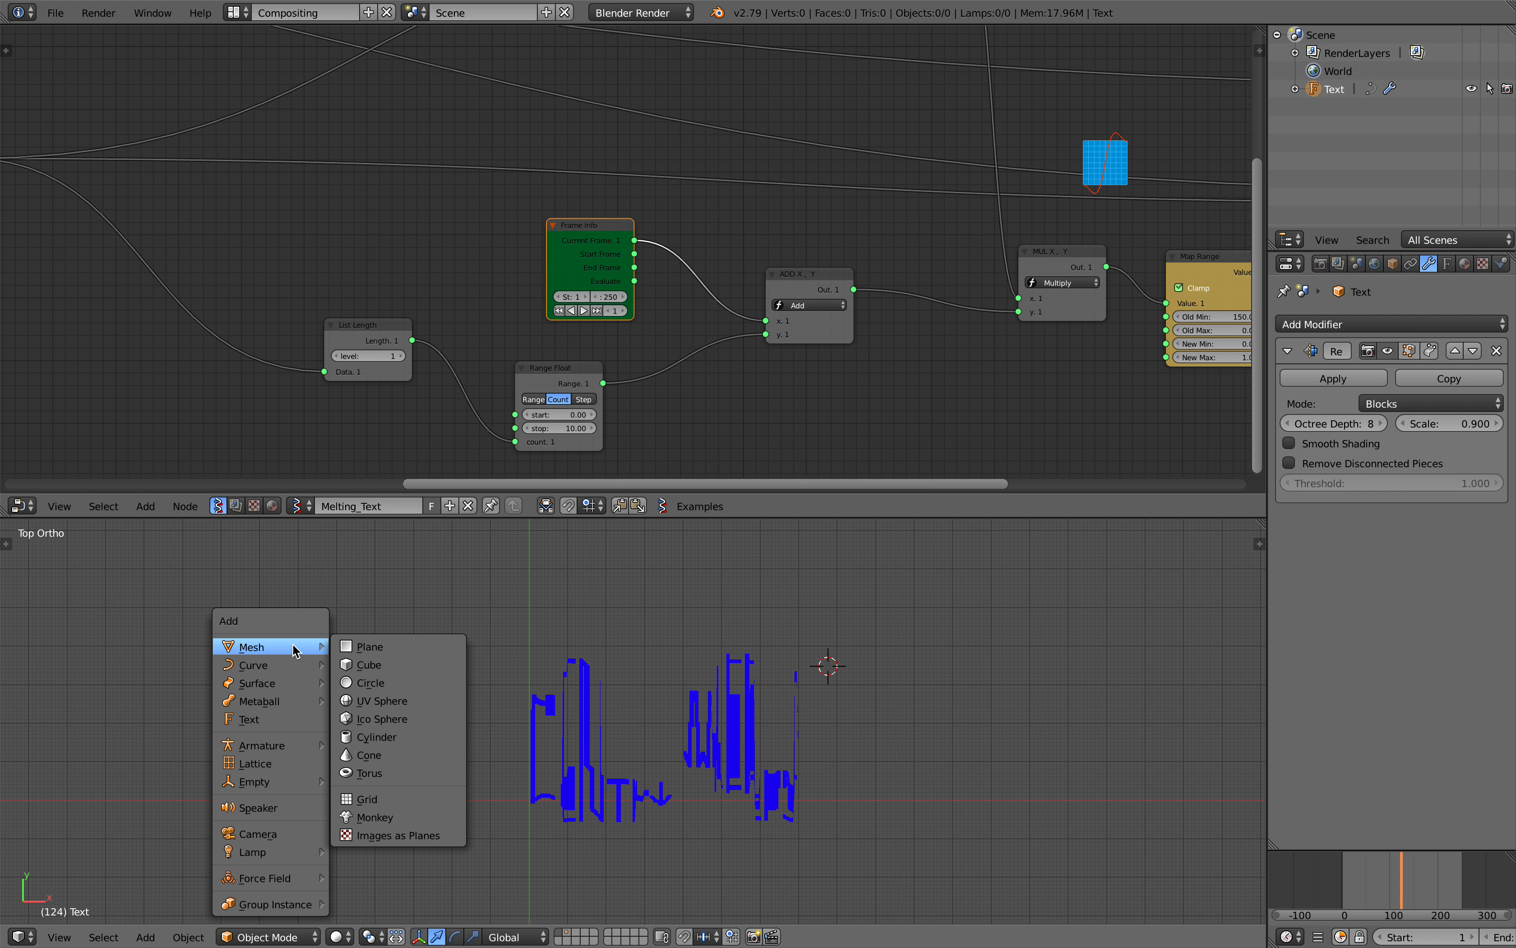
{"action": "left_click", "coordinate": [434, 815]}
{"action": "key", "text": "g"}
{"action": "left_click", "coordinate": [476, 730]}
Rotate the monkey freely and enlarge it in the empty space beside the text
{"action": "key", "text": "r"}
{"action": "key", "text": "x"}
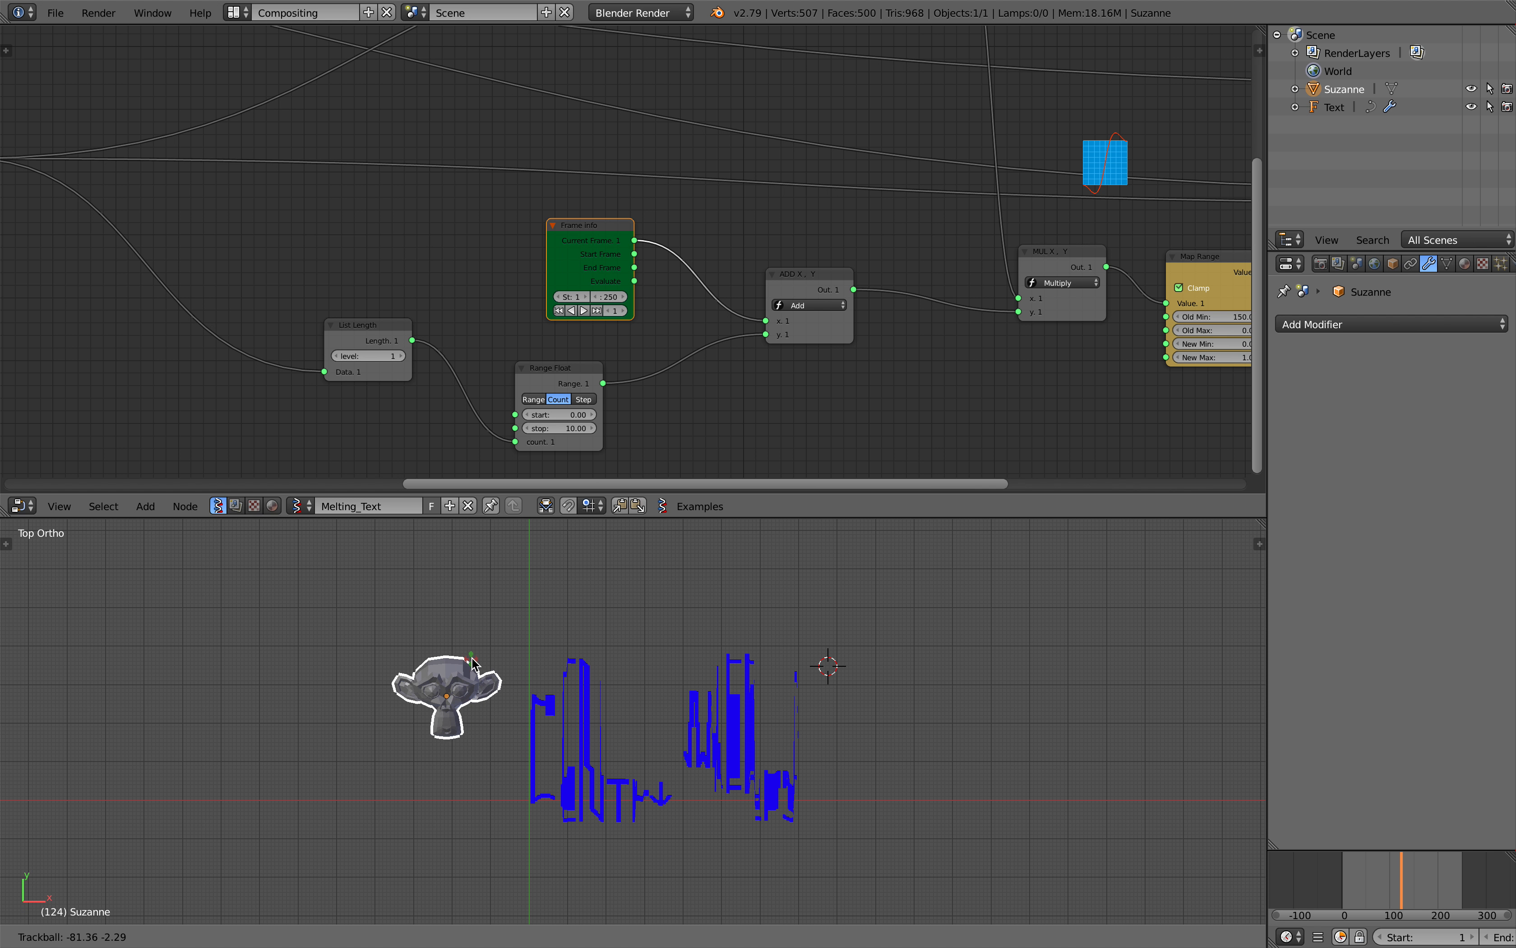
{"action": "left_click", "coordinate": [483, 665]}
{"action": "key", "text": "g"}
{"action": "left_click", "coordinate": [426, 648]}
{"action": "key", "text": "s"}
{"action": "left_click", "coordinate": [486, 674]}
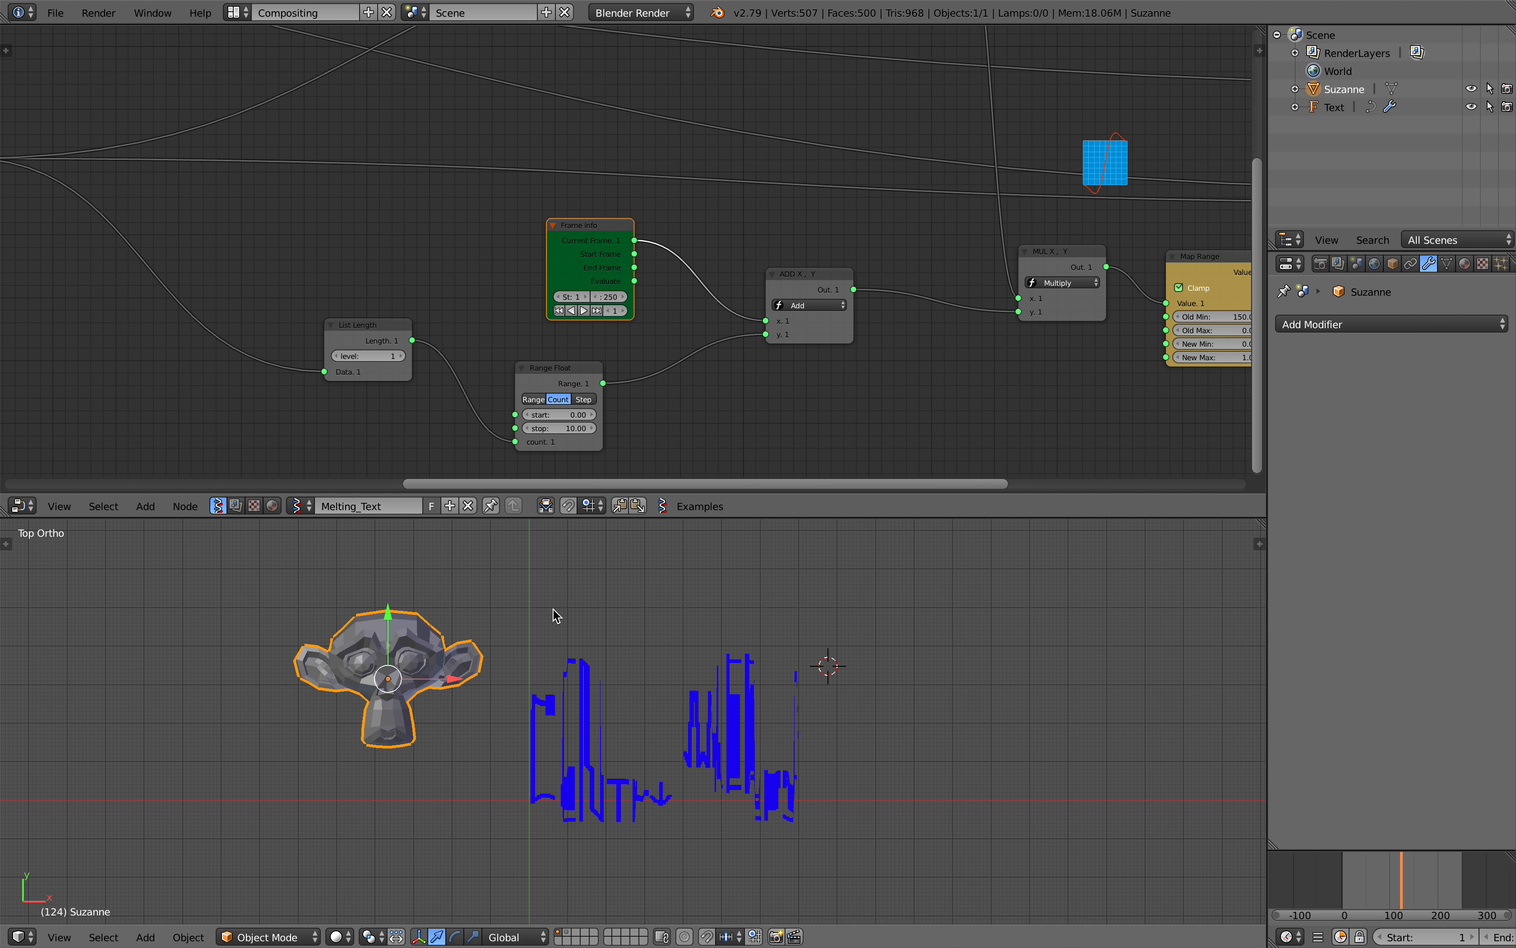
Save the file and load the selected monkey into the Objects in mk3 node
{"action": "left_click", "coordinate": [1356, 324]}
{"action": "key", "text": "ctrl+s"}
{"action": "left_click", "coordinate": [448, 674]}
{"action": "scroll", "coordinate": [623, 319], "scroll_direction": "left", "scroll_amount": 10, "text": "ctrl"}
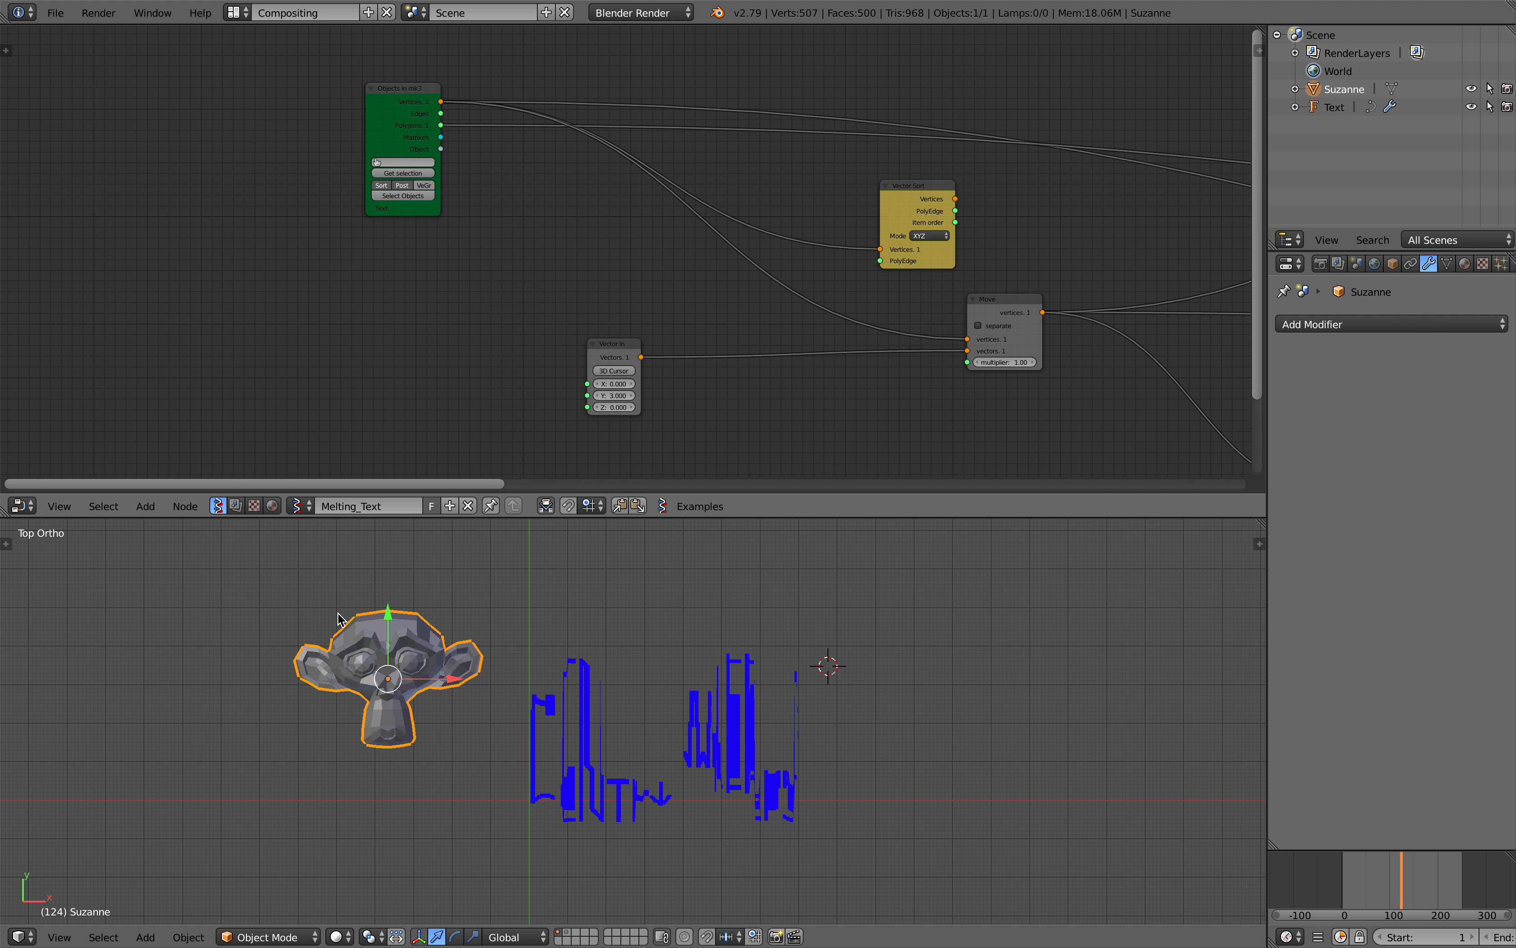
{"action": "left_click", "coordinate": [402, 173]}
Scrub the timeline back to frame 0, and delete the monkey to bring back the original text object
{"action": "scroll", "coordinate": [402, 222], "scroll_direction": "up", "scroll_amount": 1}
{"action": "left_click_drag", "start_coordinate": [1402, 878], "coordinate": [1342, 877]}
{"action": "scroll", "coordinate": [439, 721], "scroll_direction": "up", "scroll_amount": 1}
{"action": "middle_click_drag", "start_coordinate": [463, 739], "coordinate": [441, 754]}
{"action": "key", "text": "x"}
{"action": "left_click", "coordinate": [418, 756]}
{"action": "key", "text": "2"}
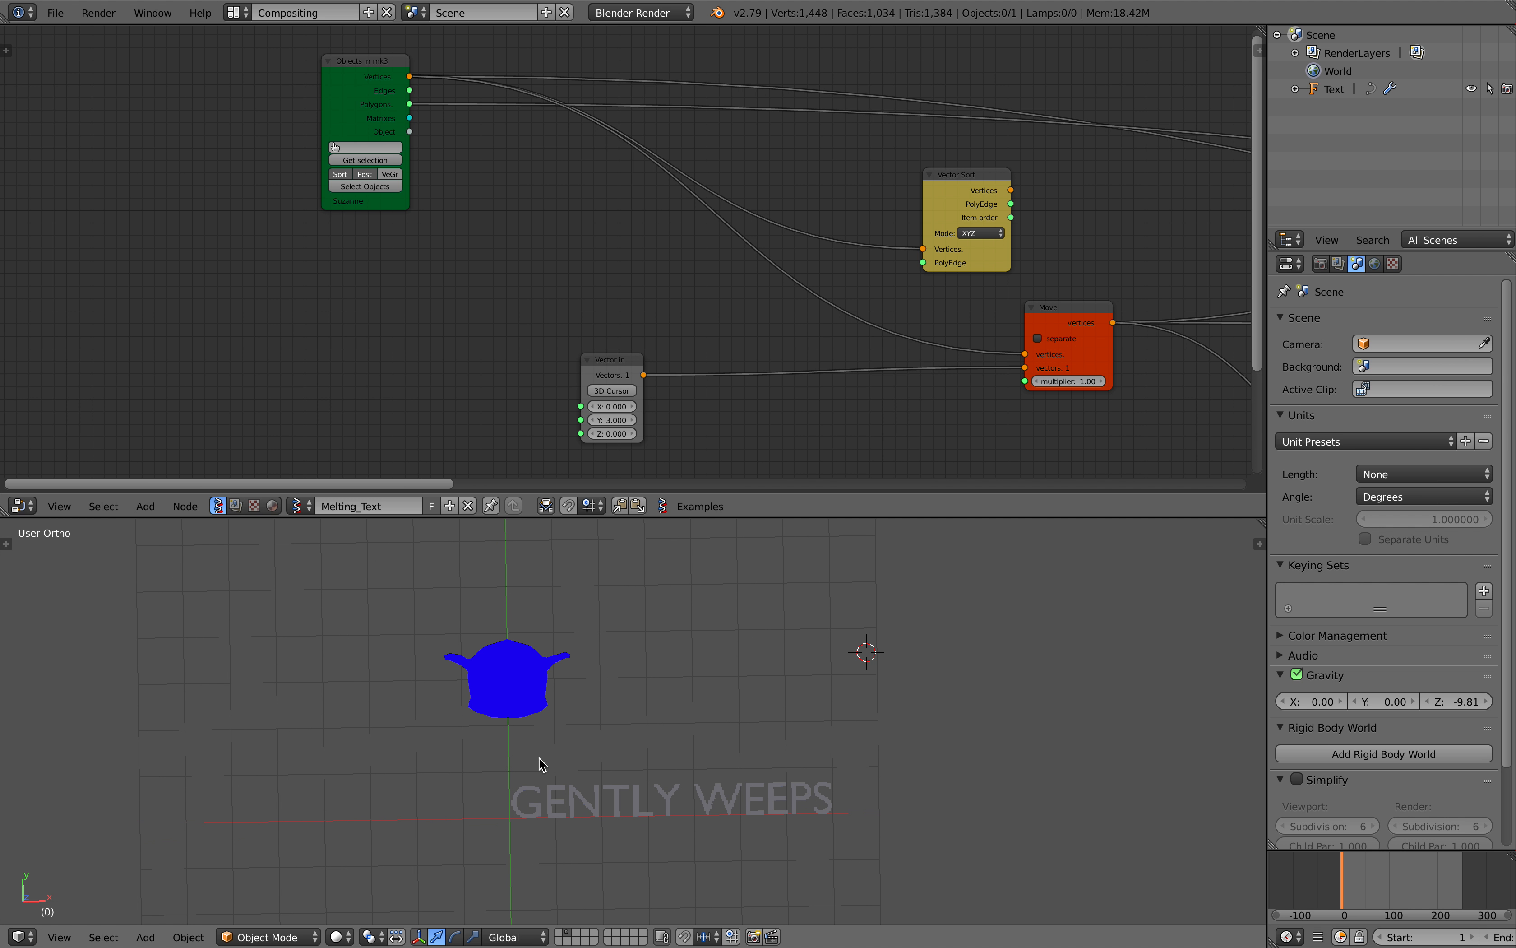
Load the original text object into the Objects in mk3 node and hide it in the viewport
{"action": "right_click", "coordinate": [544, 780]}
{"action": "left_click", "coordinate": [365, 160]}
{"action": "left_click", "coordinate": [677, 635]}
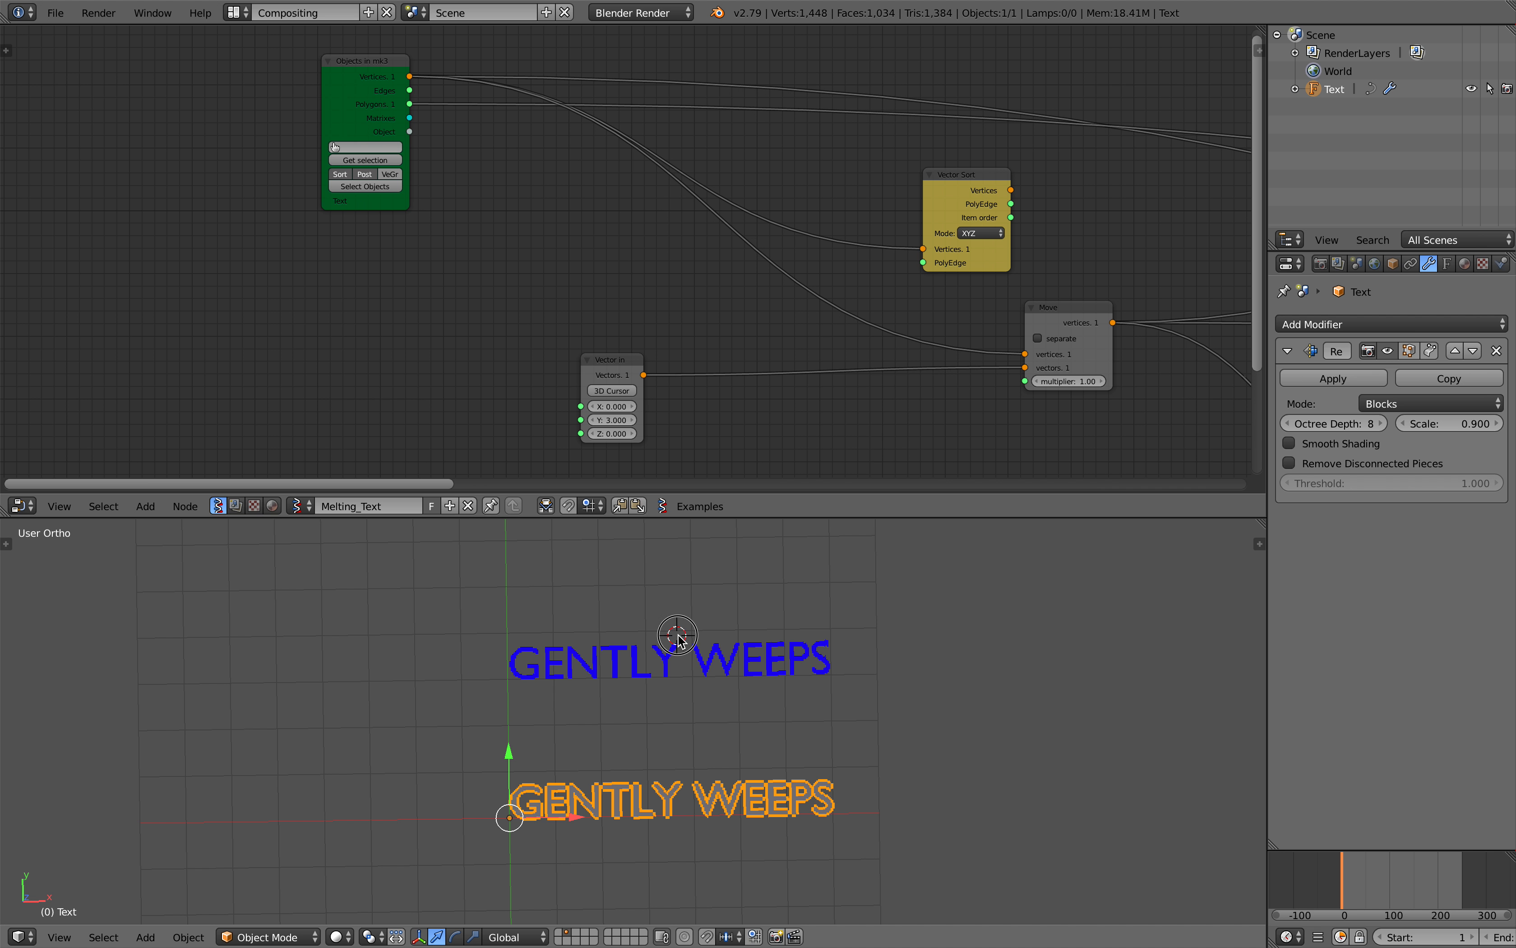
{"action": "key", "text": "h"}
{"action": "middle_click_drag", "start_coordinate": [799, 750], "coordinate": [1029, 774]}
{"action": "left_click", "coordinate": [1106, 795]}
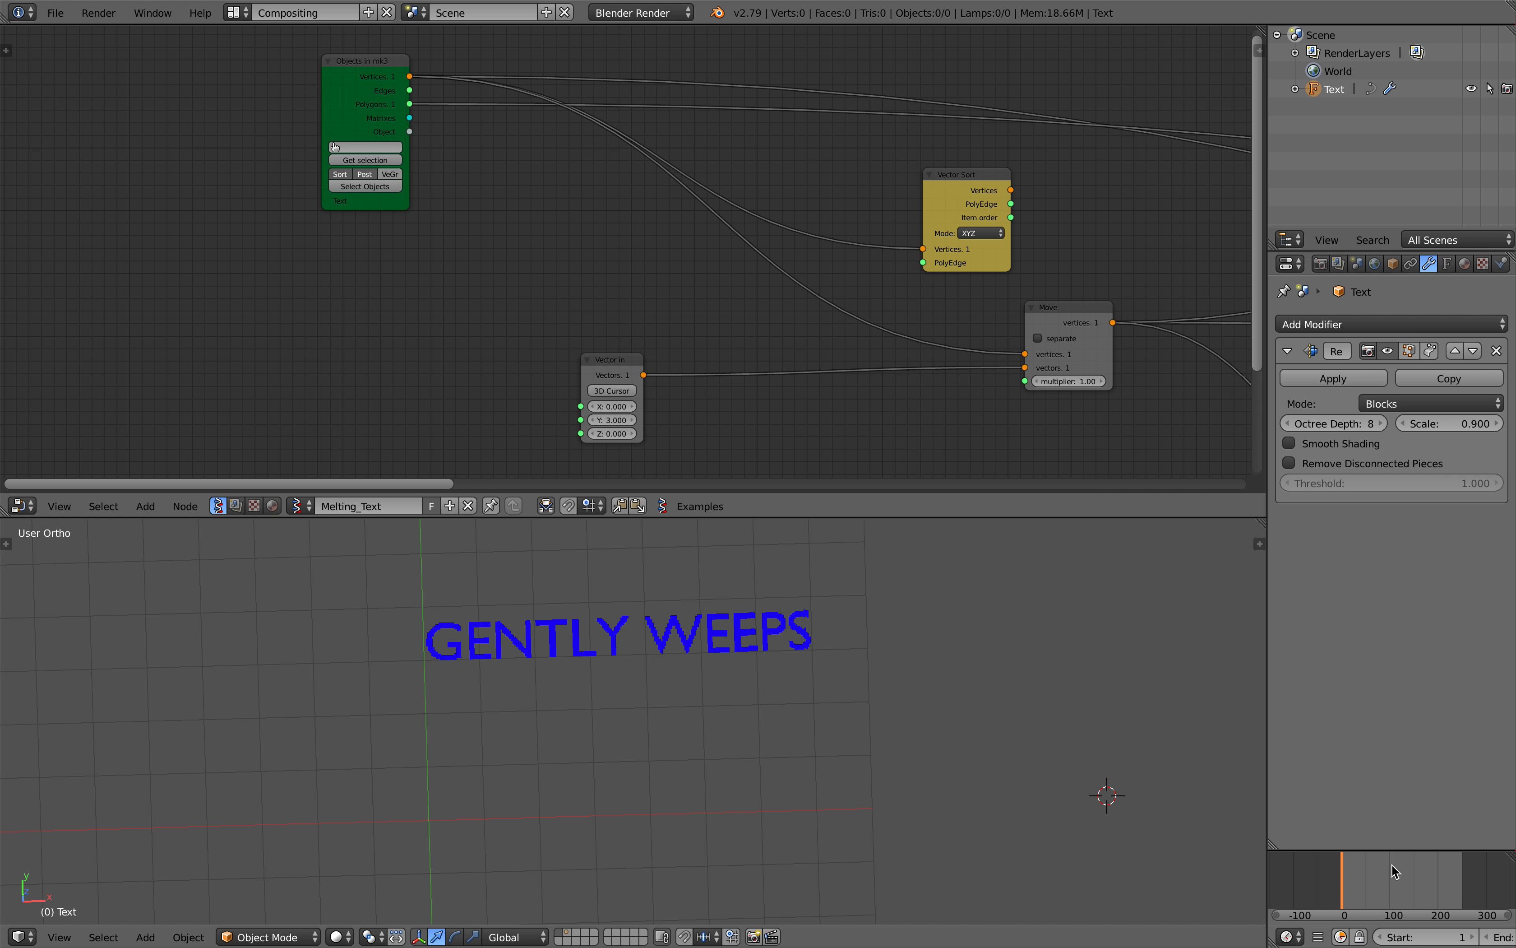
Scrub the timeline through the melting animation up to frame 357
{"action": "left_click_drag", "start_coordinate": [1343, 877], "coordinate": [1515, 873]}
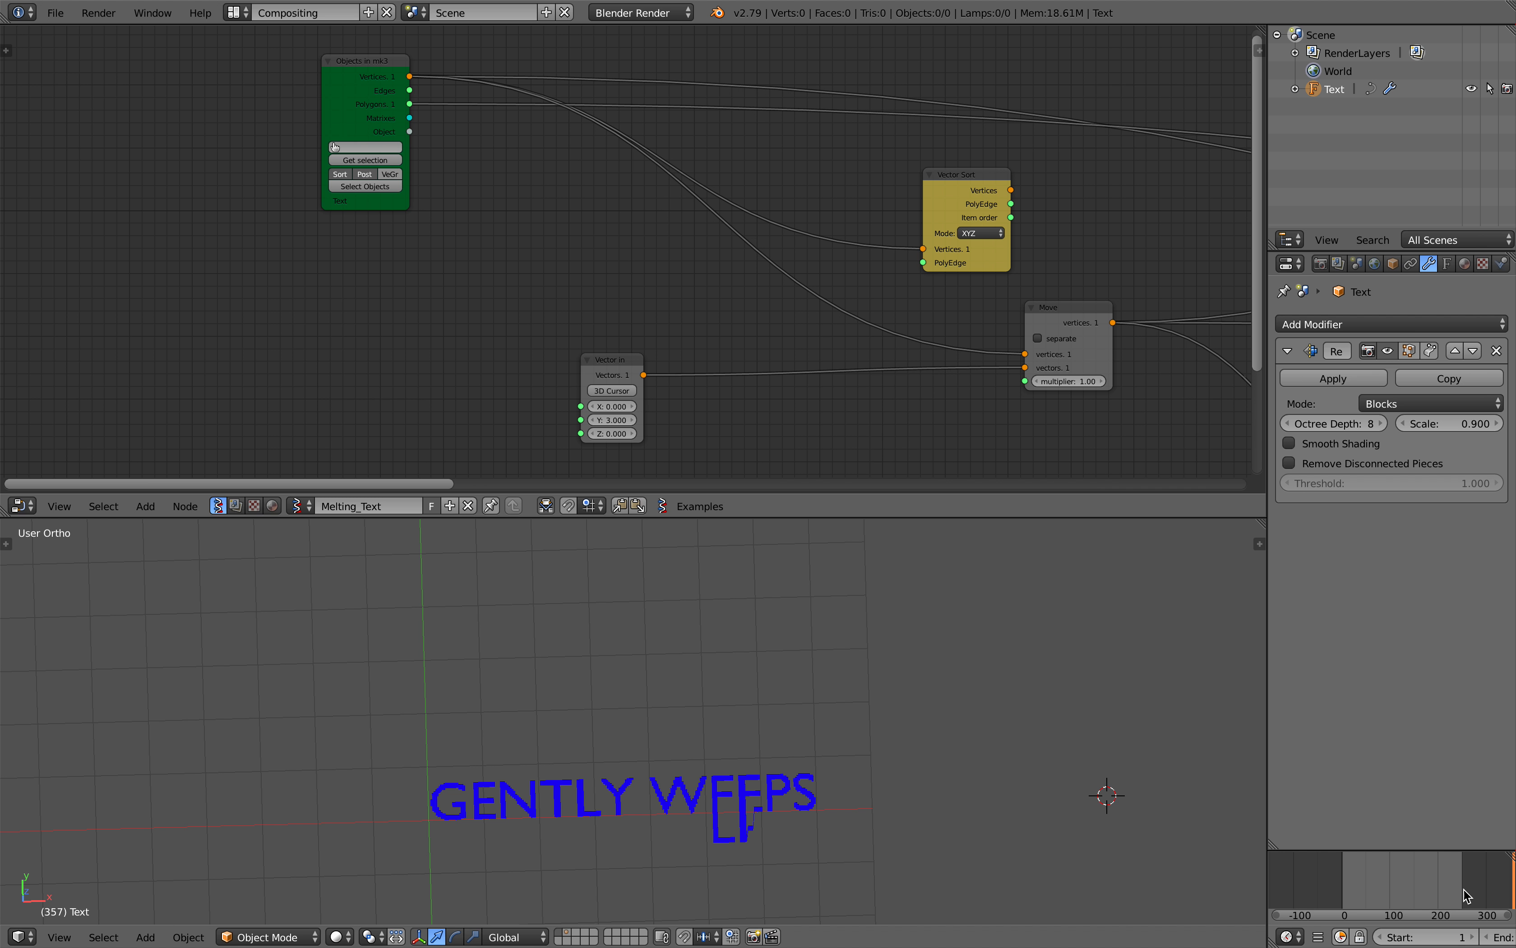
{"action": "scroll", "coordinate": [1455, 877], "scroll_direction": "down", "scroll_amount": 2}
{"action": "middle_click_drag", "start_coordinate": [1454, 872], "coordinate": [1426, 873]}
Set the Vector Sort mode to Dist and link its Vertices output to the Move node's vertices input
{"action": "middle_click_drag", "start_coordinate": [680, 327], "coordinate": [408, 337]}
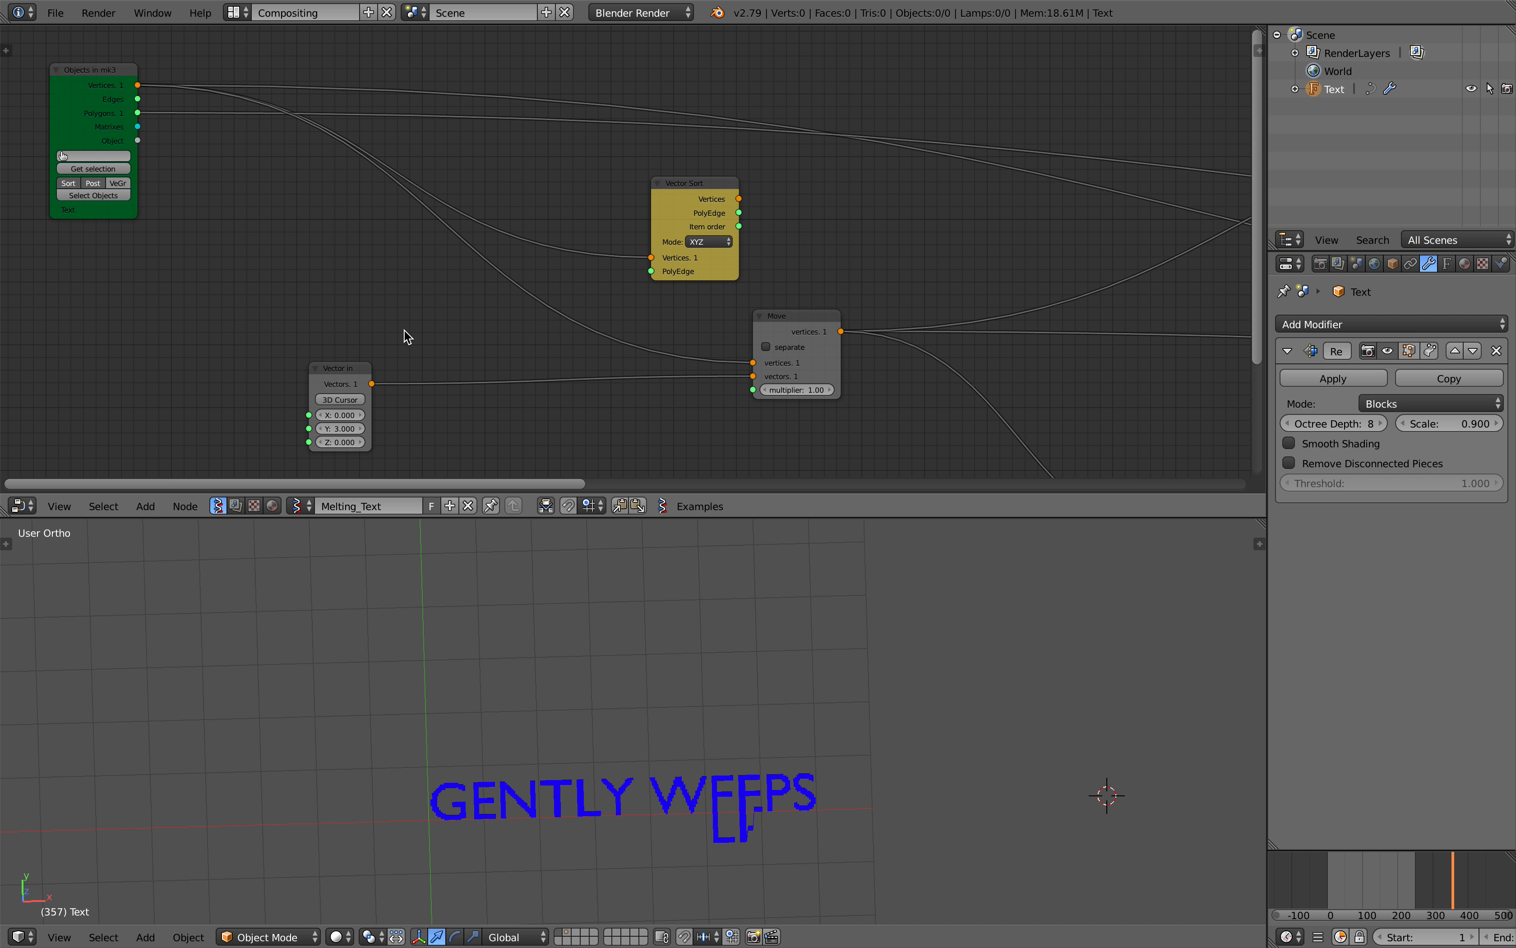
{"action": "left_click", "coordinate": [708, 241]}
{"action": "left_click", "coordinate": [701, 274]}
{"action": "left_click_drag", "start_coordinate": [739, 199], "coordinate": [753, 363]}
Feed a Vector In node with Z 5.82 into Vector Sort's Base Point and scrub to frame 160
{"action": "left_click_drag", "start_coordinate": [478, 235], "coordinate": [591, 282]}
{"action": "mouse_move", "coordinate": [1334, 880]}
{"action": "left_mouse_down"}
{"action": "mouse_move", "coordinate": [1390, 878]}
{"action": "mouse_move", "coordinate": [1358, 867]}
{"action": "left_mouse_up"}
{"action": "mouse_move", "coordinate": [643, 737]}
{"action": "middle_mouse_down"}
{"action": "mouse_move", "coordinate": [626, 649]}
{"action": "mouse_move", "coordinate": [643, 724]}
{"action": "middle_mouse_up"}
{"action": "left_click_drag", "start_coordinate": [617, 192], "coordinate": [629, 170]}
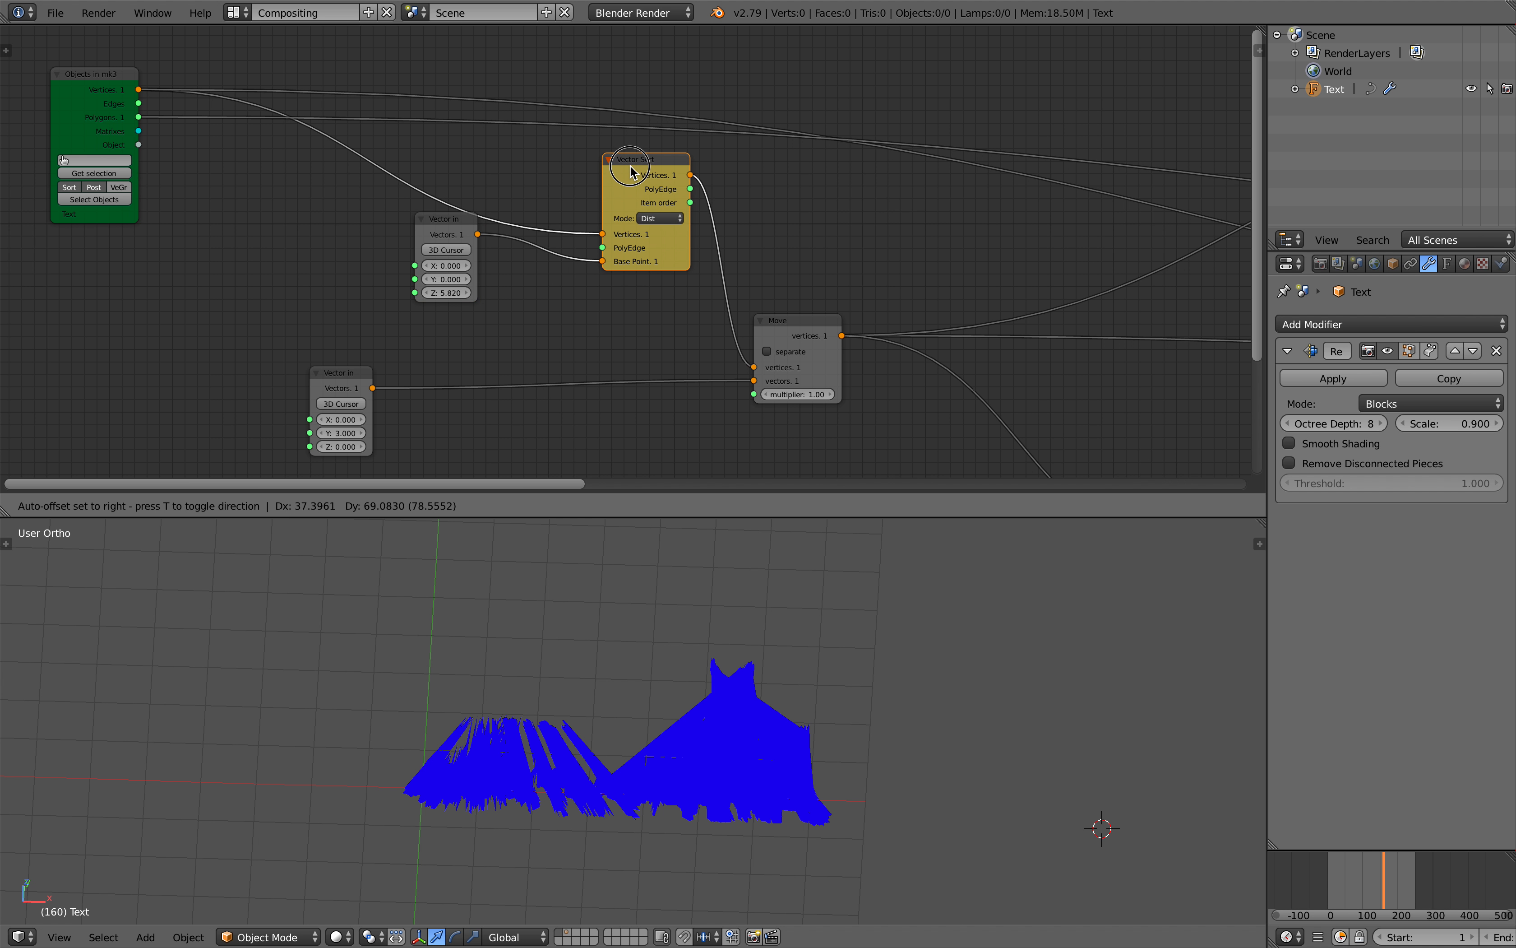
Link the Objects in vertices directly to the Move node's vertices input and scrub the timeline to frame 111
{"action": "left_click_drag", "start_coordinate": [139, 90], "coordinate": [753, 367]}
{"action": "mouse_move", "coordinate": [1338, 862]}
{"action": "left_mouse_down"}
{"action": "mouse_move", "coordinate": [1392, 875]}
{"action": "mouse_move", "coordinate": [1352, 871]}
{"action": "left_mouse_up"}
{"action": "middle_click_drag", "start_coordinate": [681, 646], "coordinate": [643, 669], "text": "shift"}
{"action": "middle_click_drag", "start_coordinate": [808, 727], "coordinate": [798, 743]}
{"action": "left_click_drag", "start_coordinate": [1312, 861], "coordinate": [1367, 876]}
Adjust the multiplier of the Move node feeding Vector Noise and save the file
{"action": "middle_click_drag", "start_coordinate": [1128, 251], "coordinate": [569, 220]}
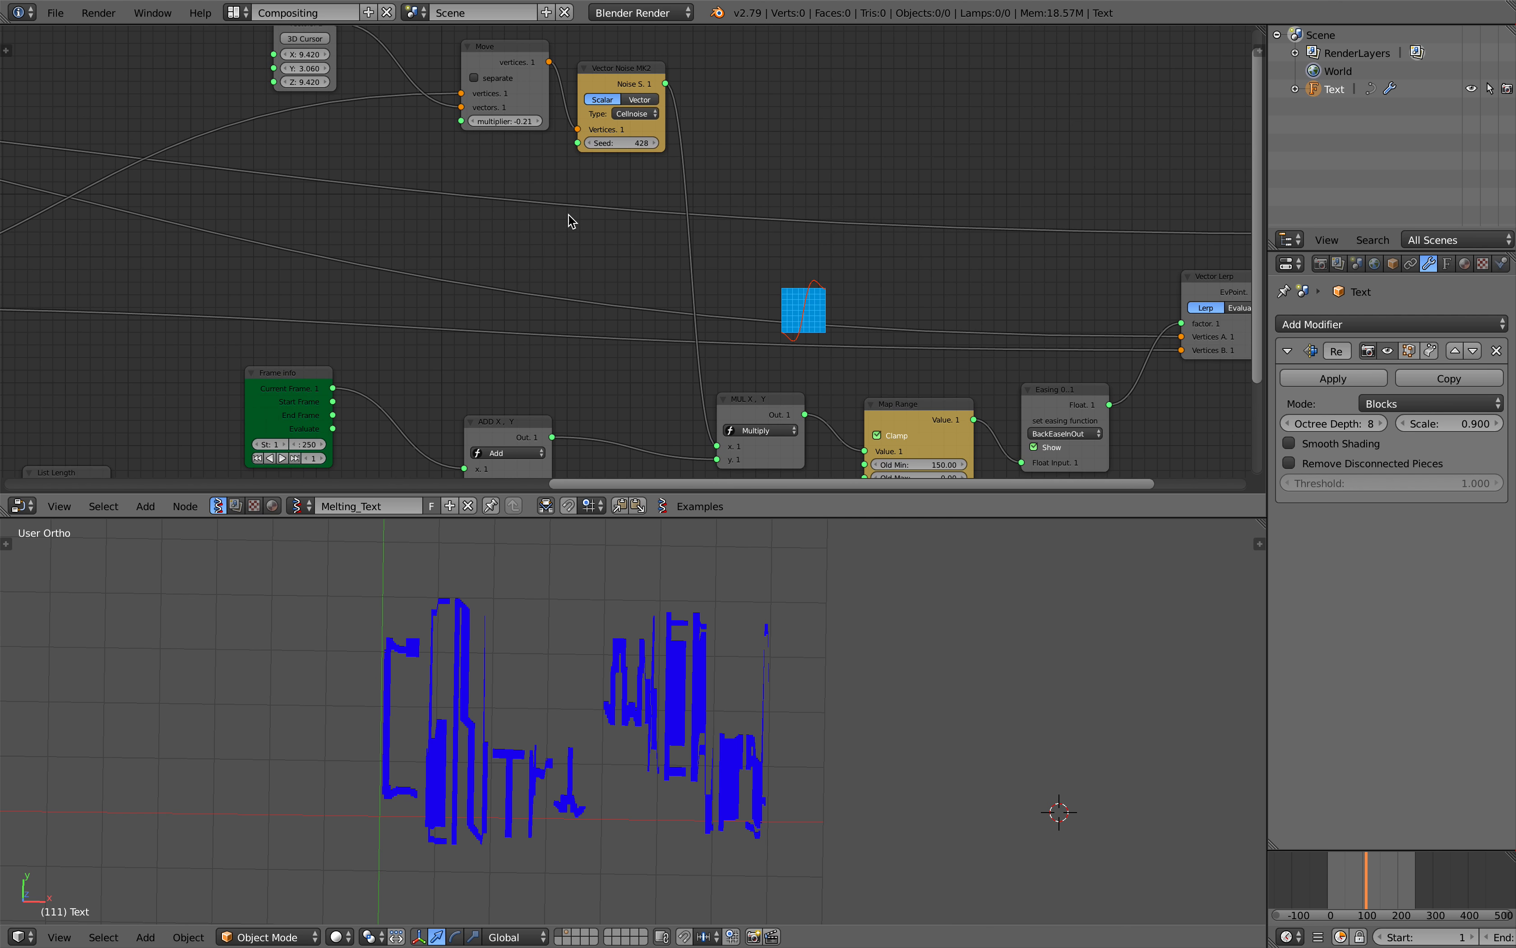
{"action": "mouse_move", "coordinate": [512, 123]}
{"action": "left_mouse_down"}
{"action": "mouse_move", "coordinate": [357, 124]}
{"action": "mouse_move", "coordinate": [513, 124]}
{"action": "left_mouse_up"}
{"action": "middle_click_drag", "start_coordinate": [890, 387], "coordinate": [806, 253]}
{"action": "key", "text": "ctrl+s"}
{"action": "left_click", "coordinate": [806, 253]}
Try the min function in the Multiply math node before Map Range and scrub the timeline to frame 219
{"action": "scroll", "coordinate": [692, 301], "scroll_direction": "up", "scroll_amount": 1}
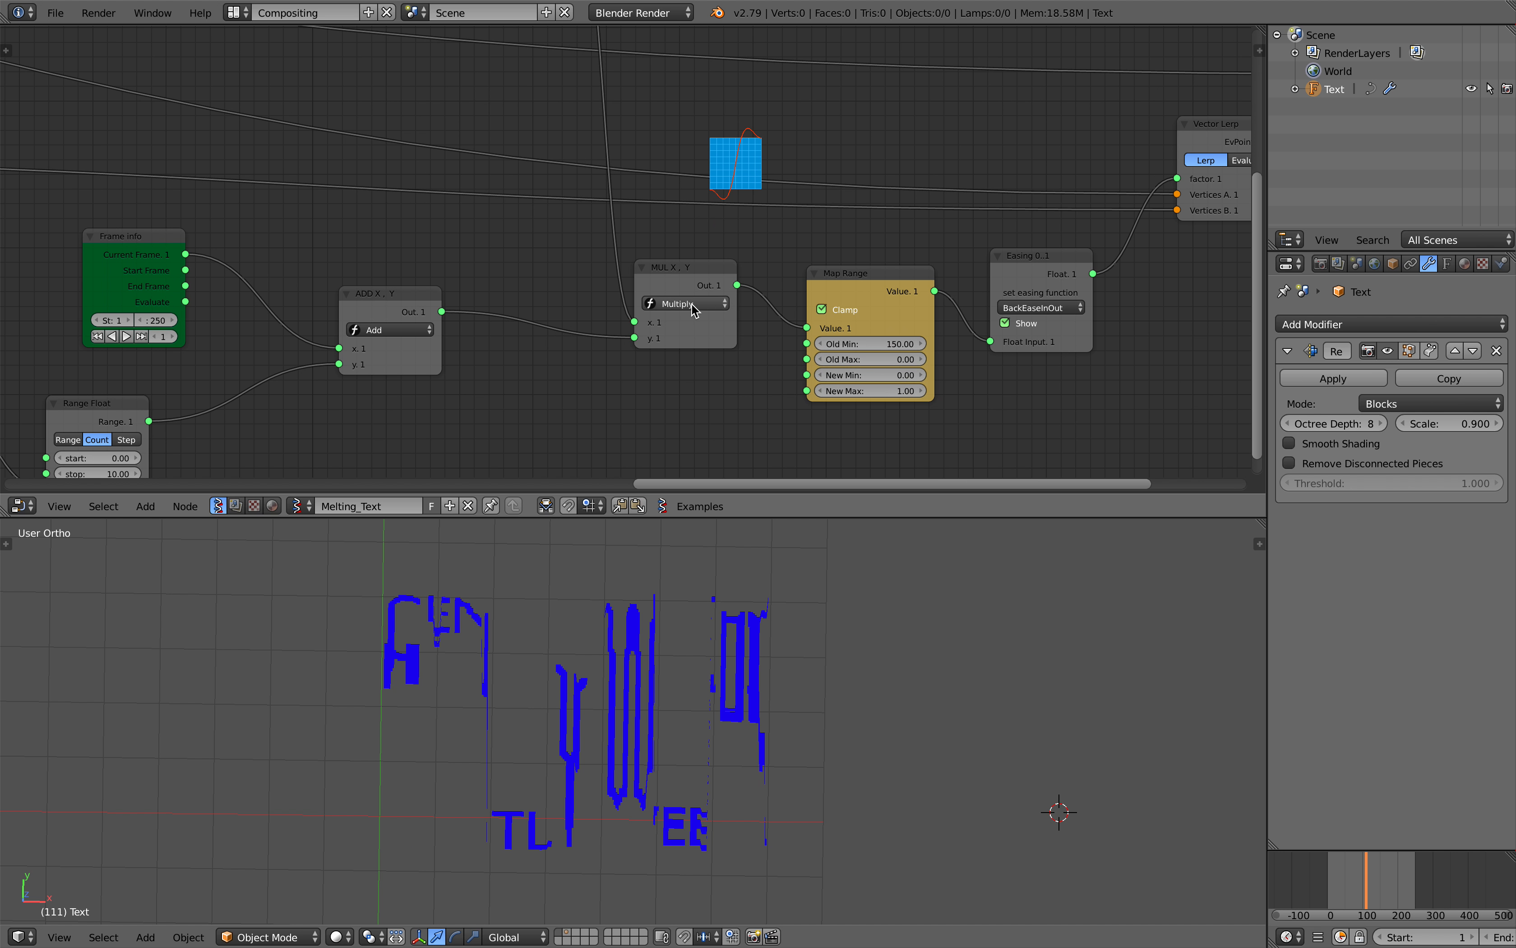
{"action": "left_click", "coordinate": [692, 302]}
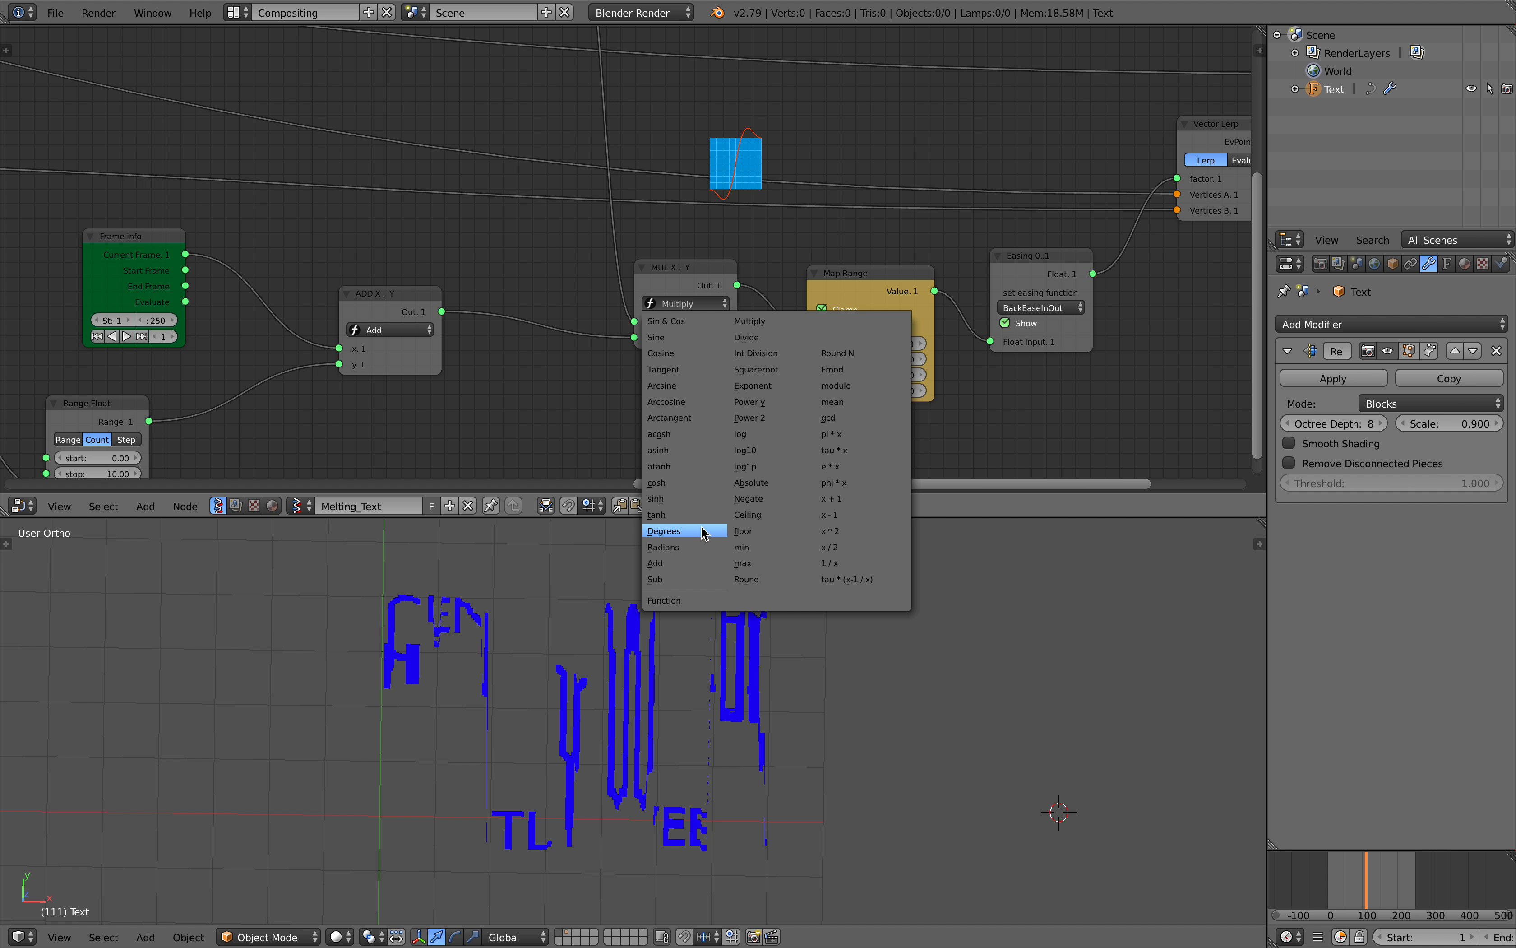
{"action": "left_click", "coordinate": [772, 545]}
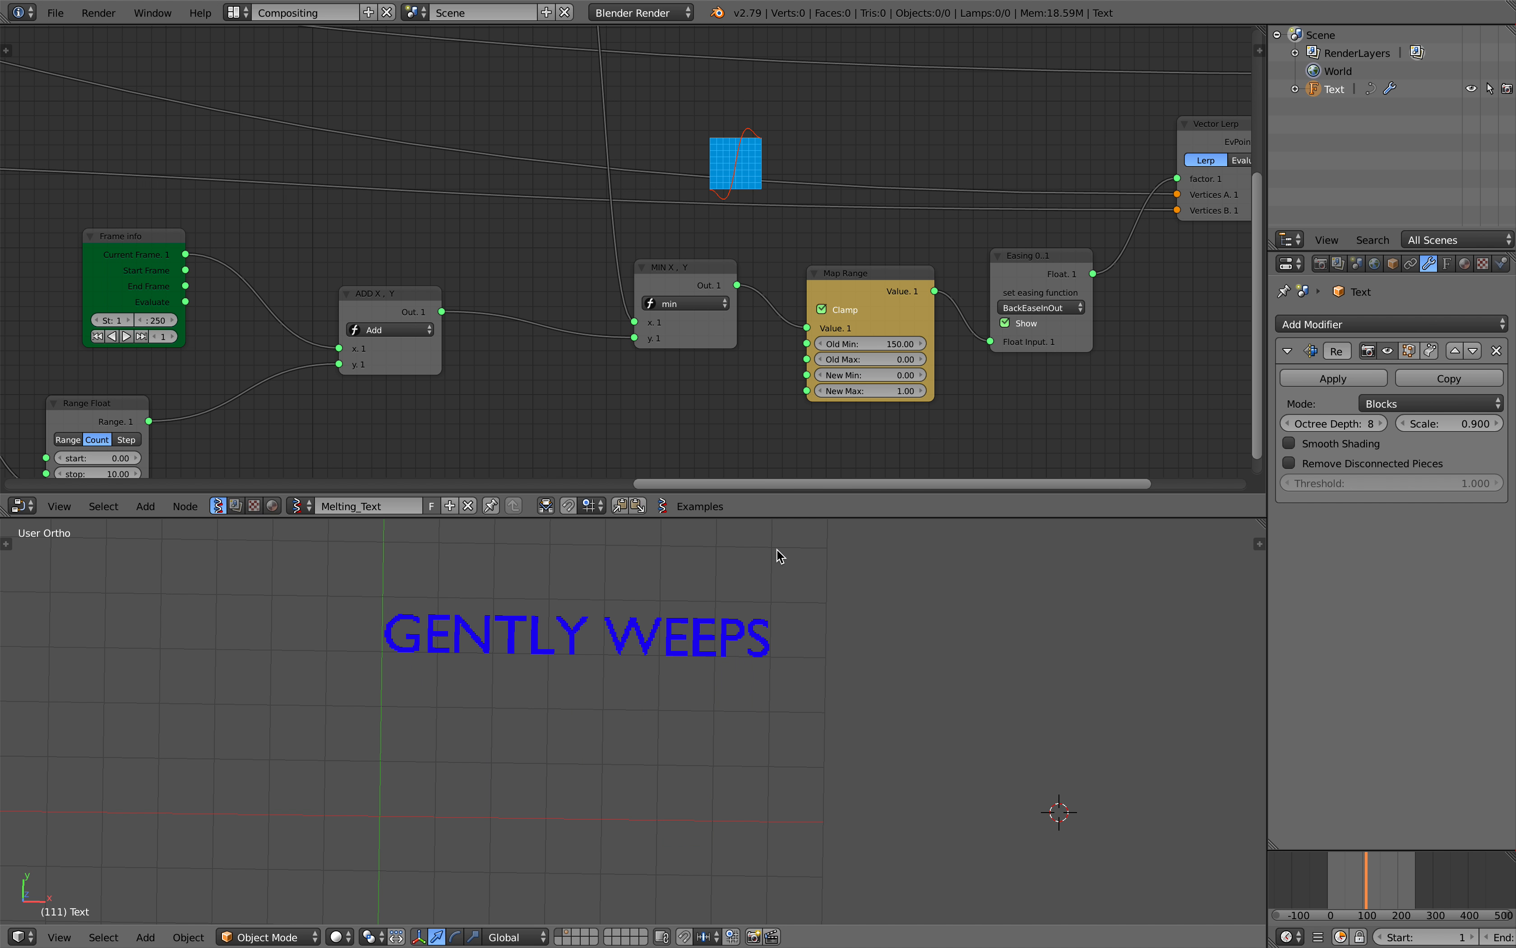
{"action": "left_click_drag", "start_coordinate": [1328, 890], "coordinate": [1406, 883]}
Try the max function in the math node before Map Range and scrub the timeline to frame 106
{"action": "left_click", "coordinate": [702, 303]}
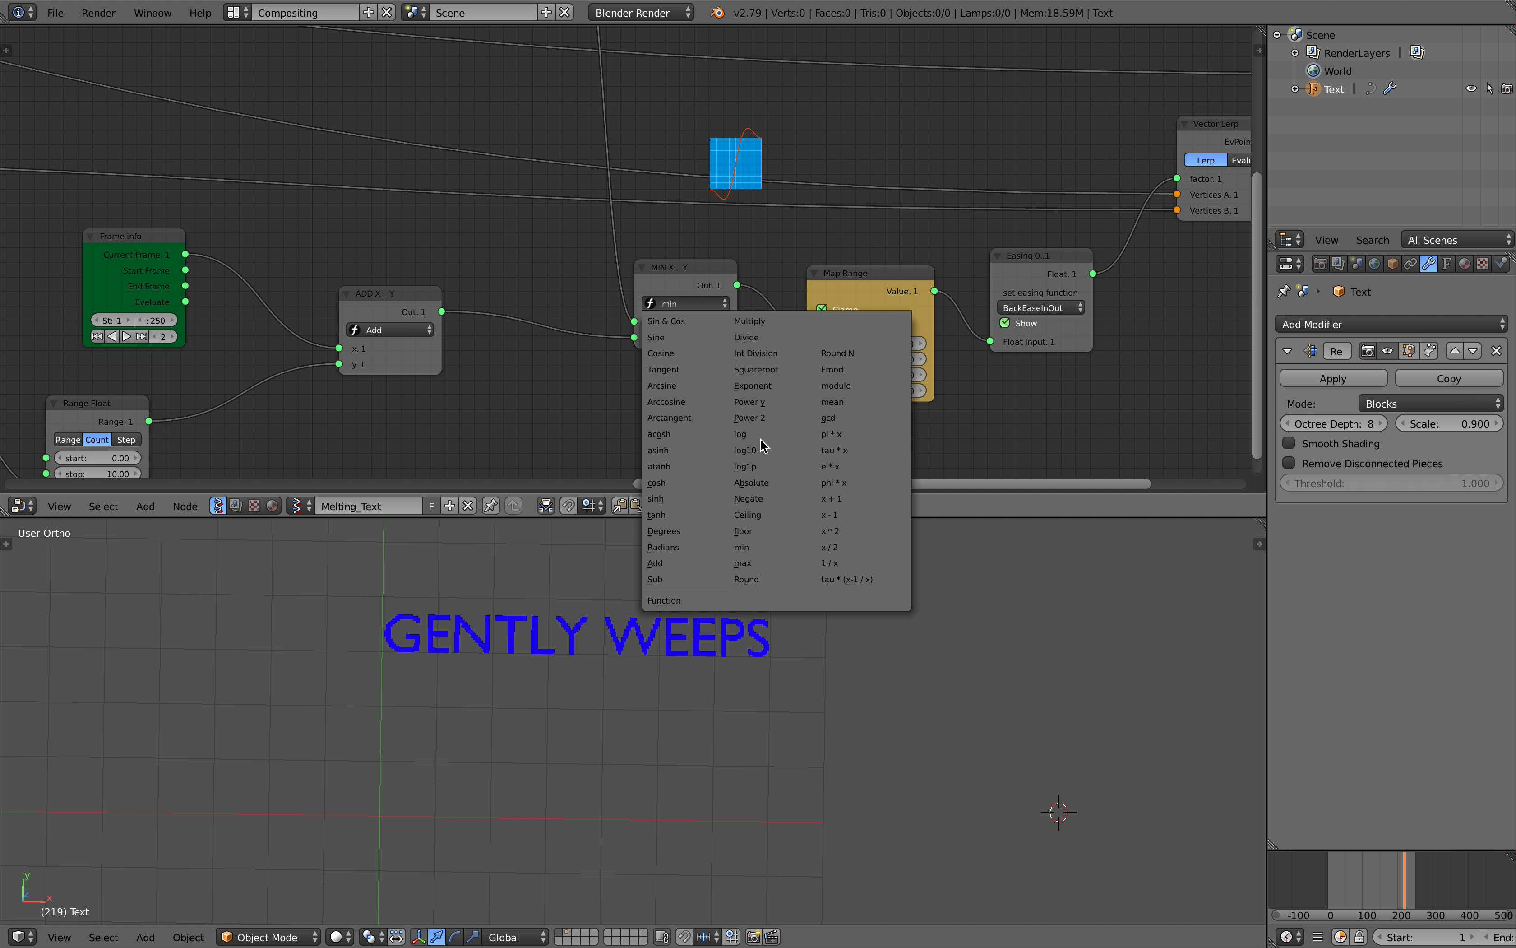
{"action": "left_click", "coordinate": [769, 562]}
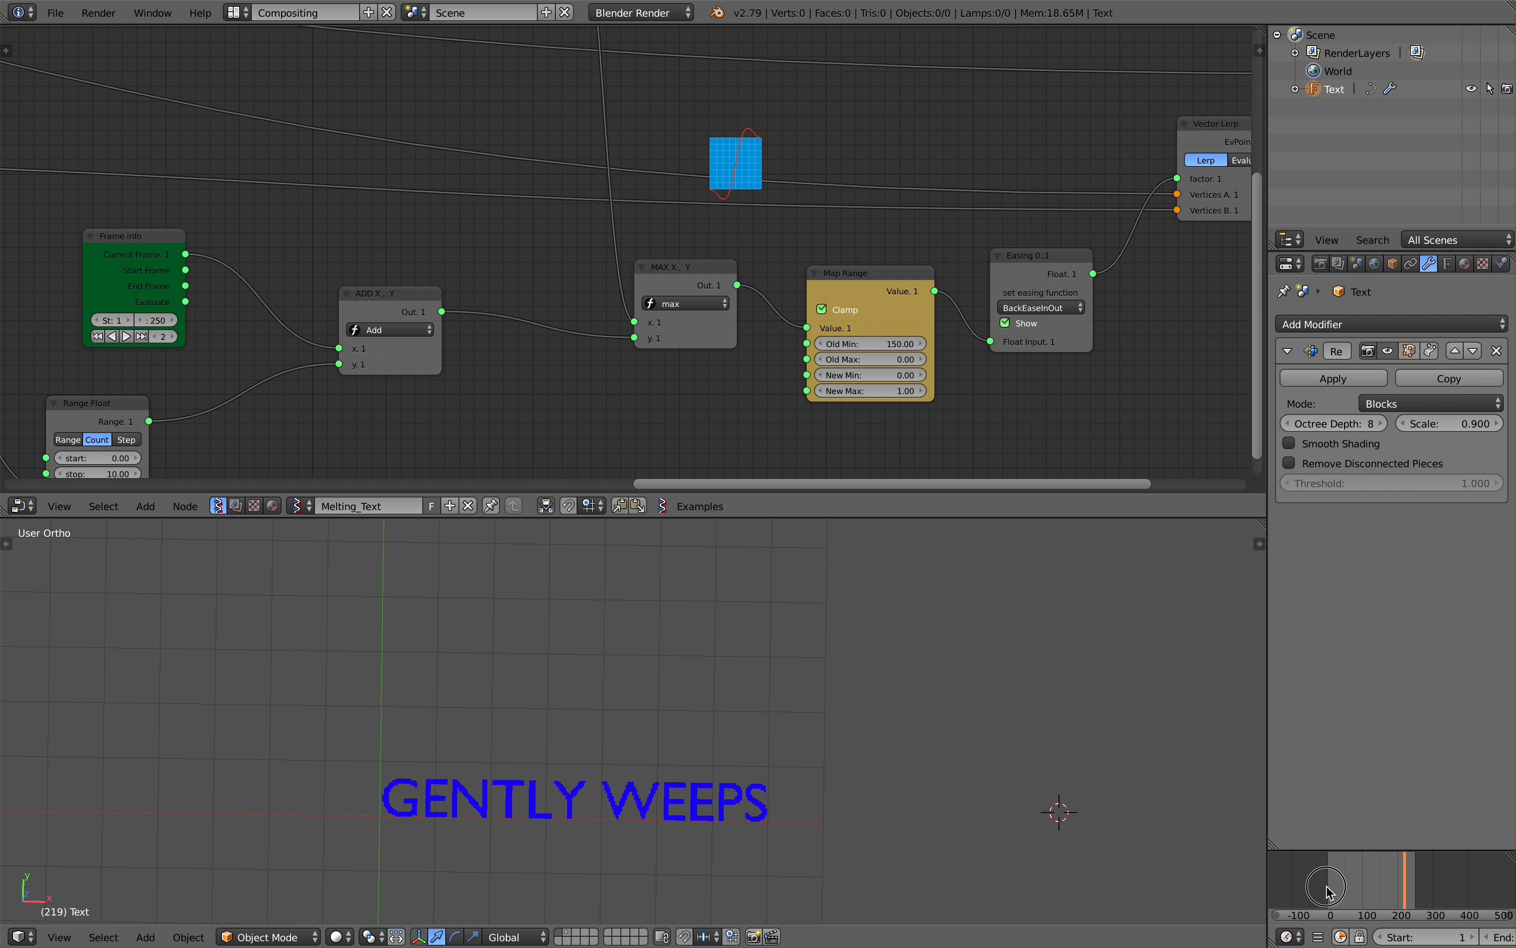
{"action": "left_click_drag", "start_coordinate": [1322, 885], "coordinate": [1373, 884]}
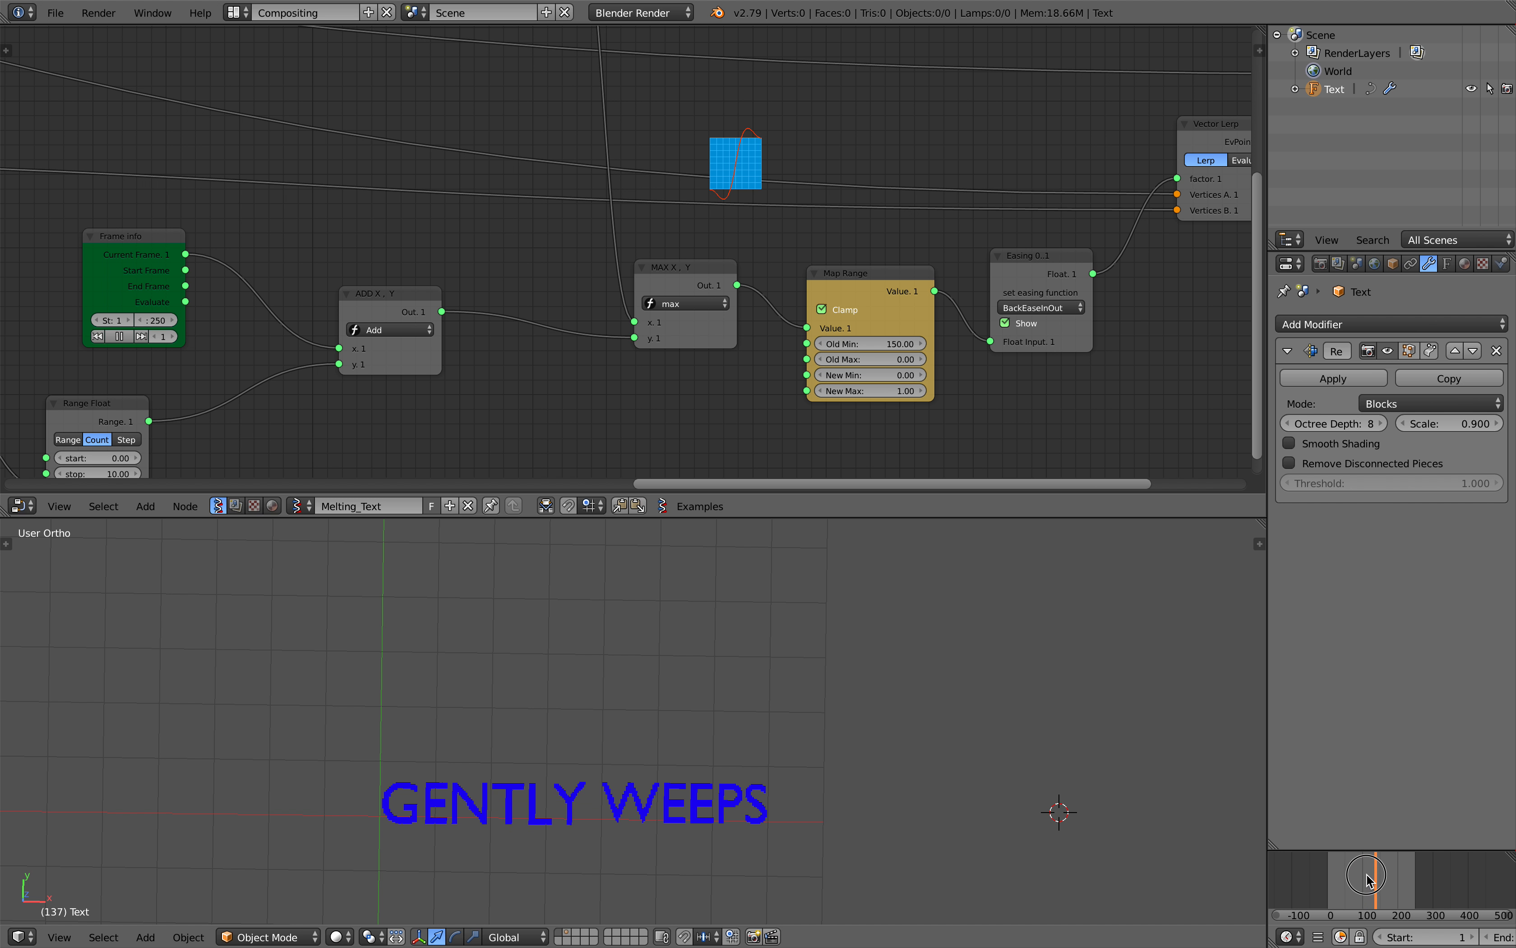
Try the Round function in the math node before Map Range and scrub the timeline to frame 201
{"action": "left_click", "coordinate": [713, 302]}
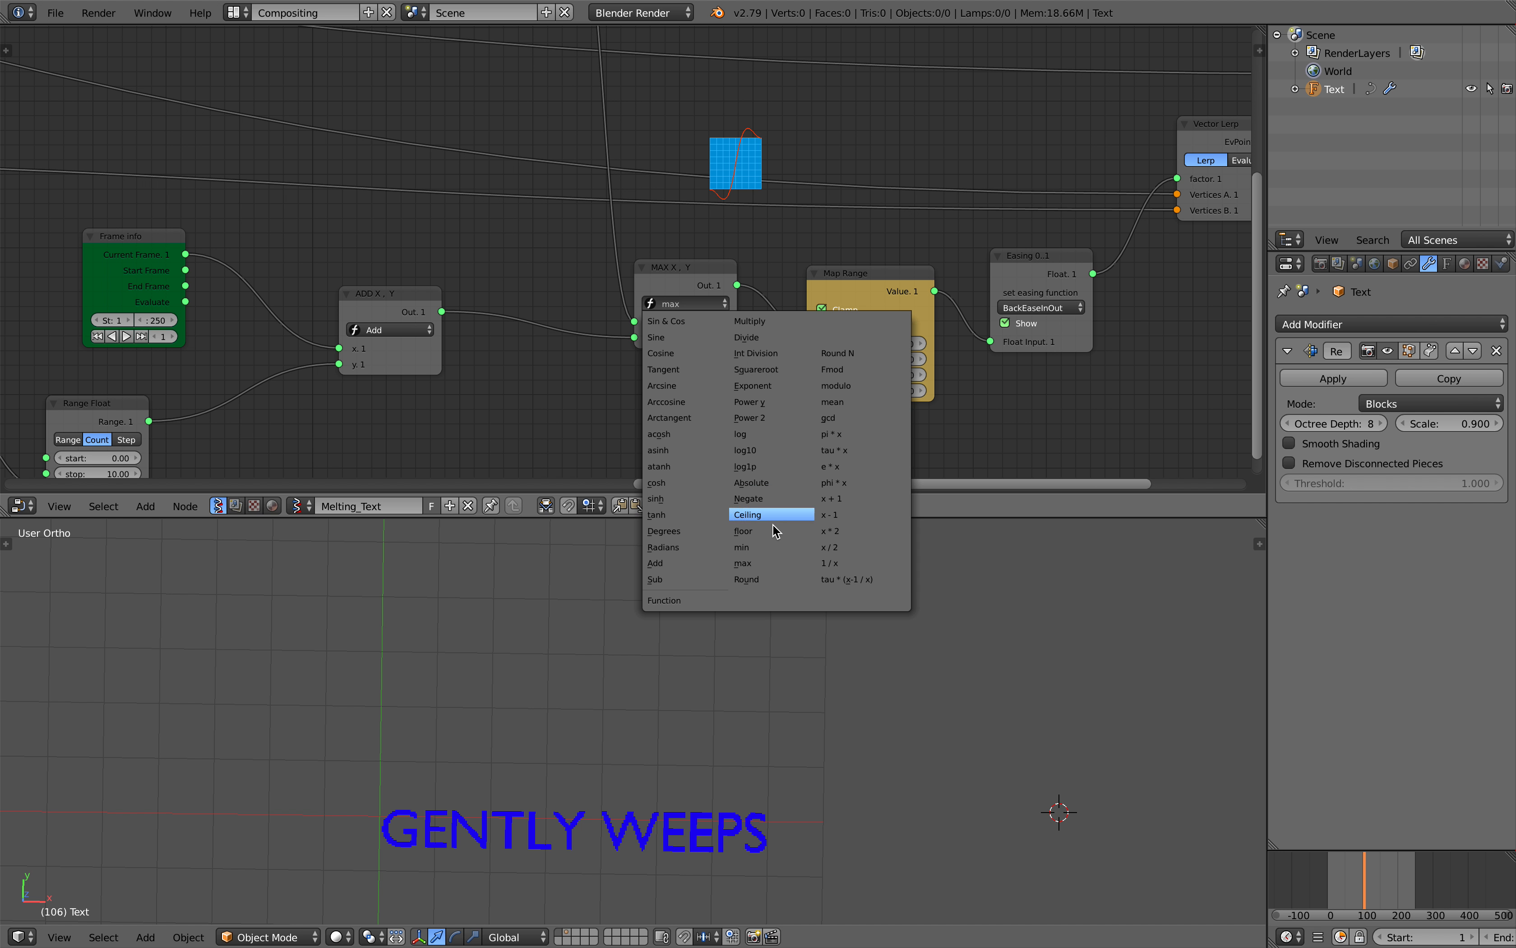
{"action": "left_click", "coordinate": [768, 579]}
{"action": "left_click_drag", "start_coordinate": [1338, 873], "coordinate": [1399, 878]}
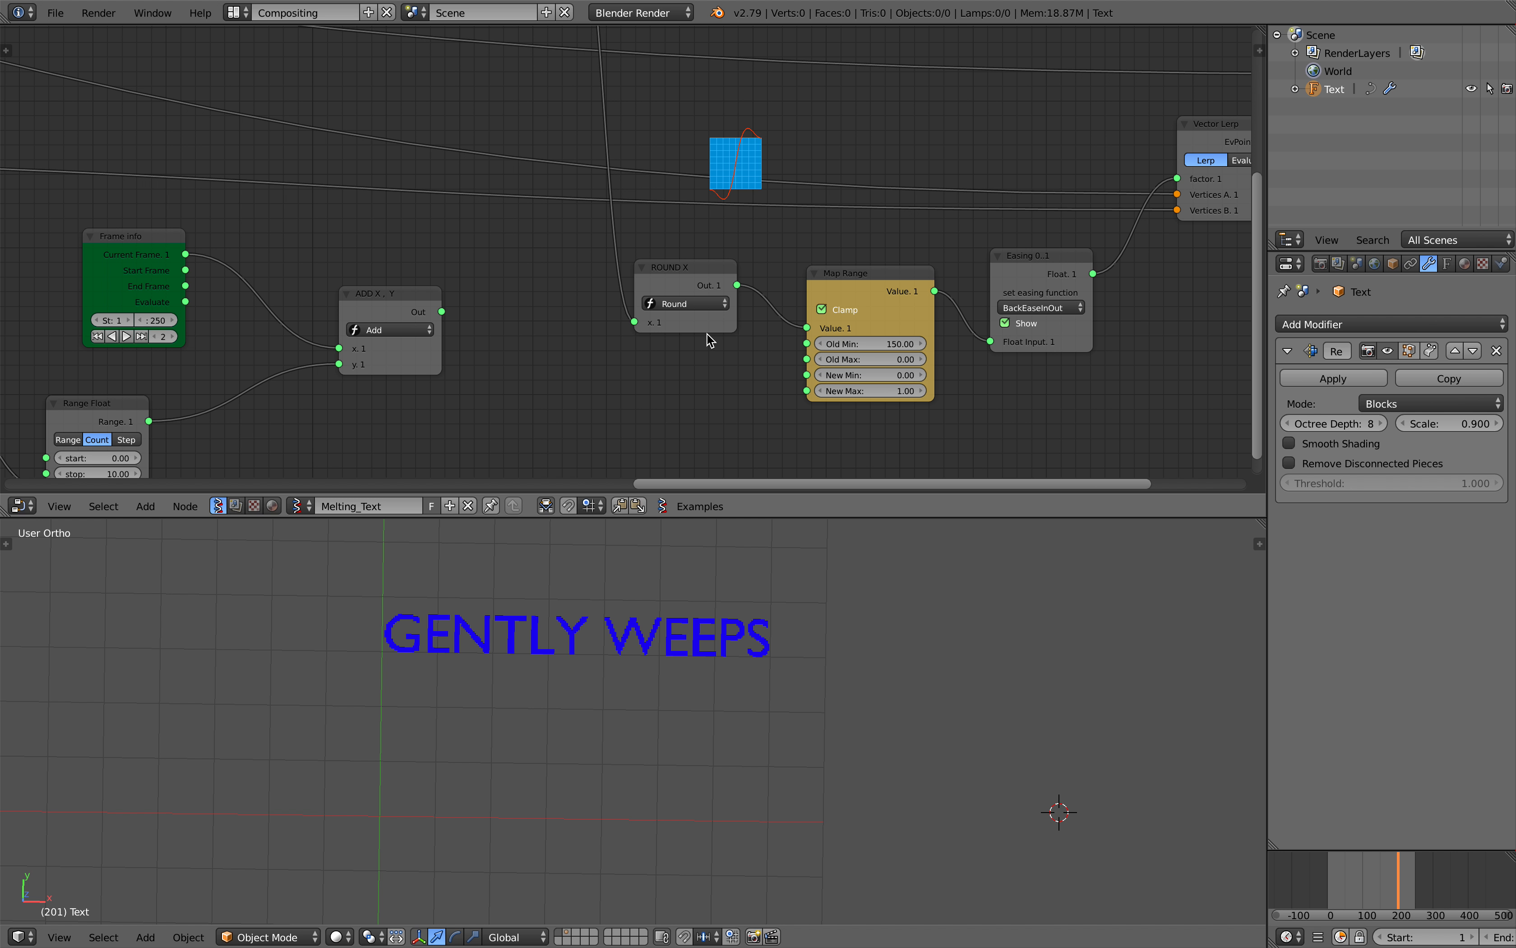
Switch the Round node to Add, link the other Add node's output to its y input, and scrub to frame 83
{"action": "left_click", "coordinate": [706, 303]}
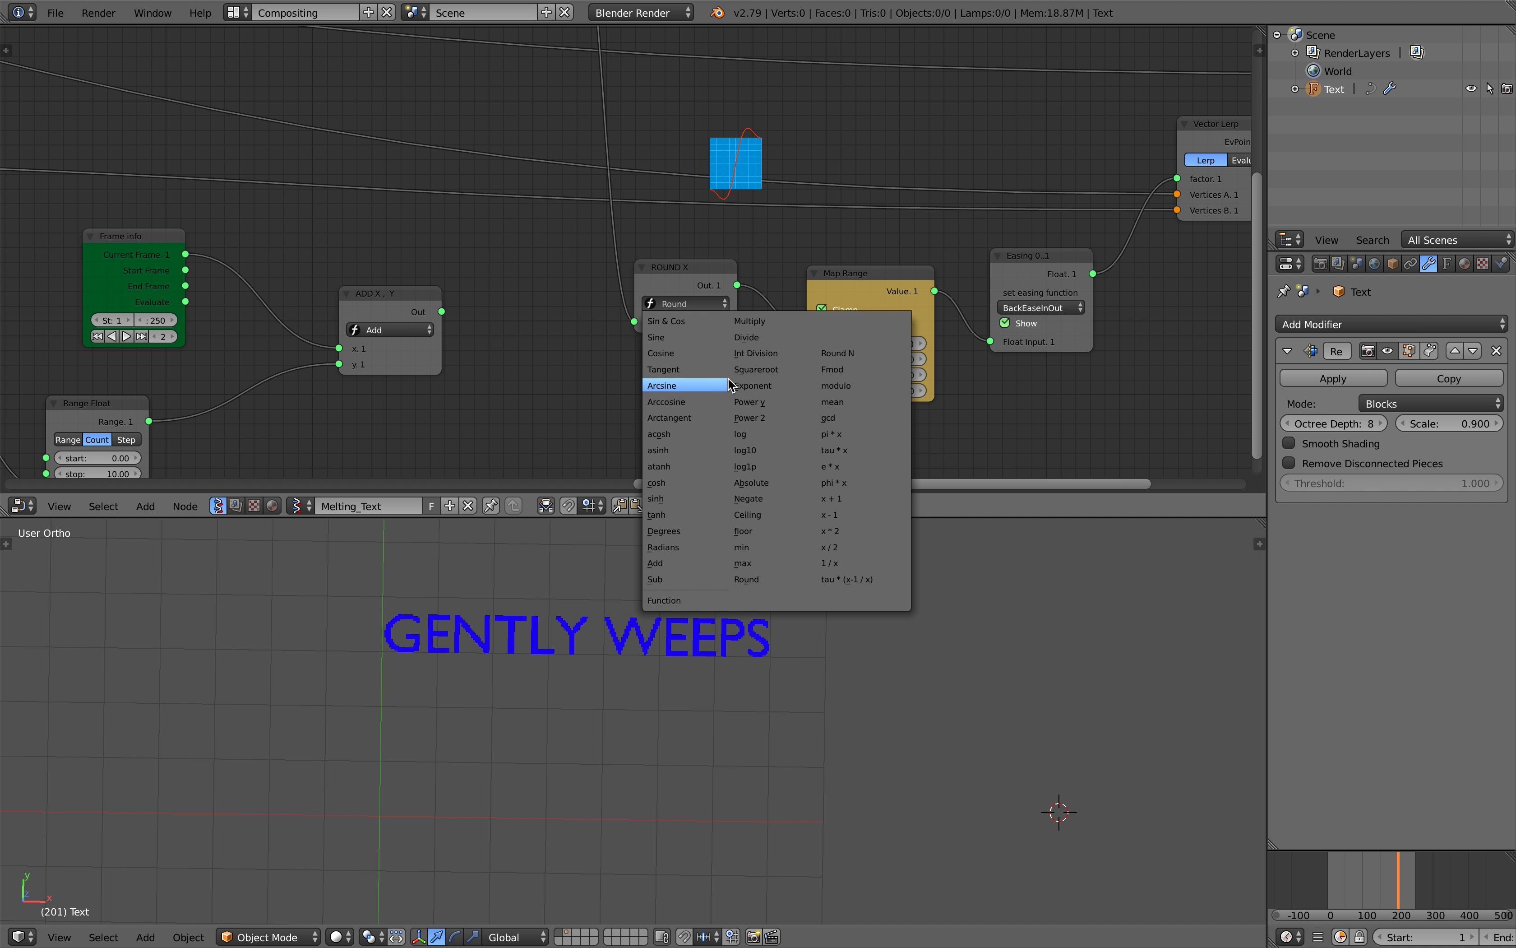
{"action": "left_click", "coordinate": [664, 563]}
{"action": "key", "text": "alt+a"}
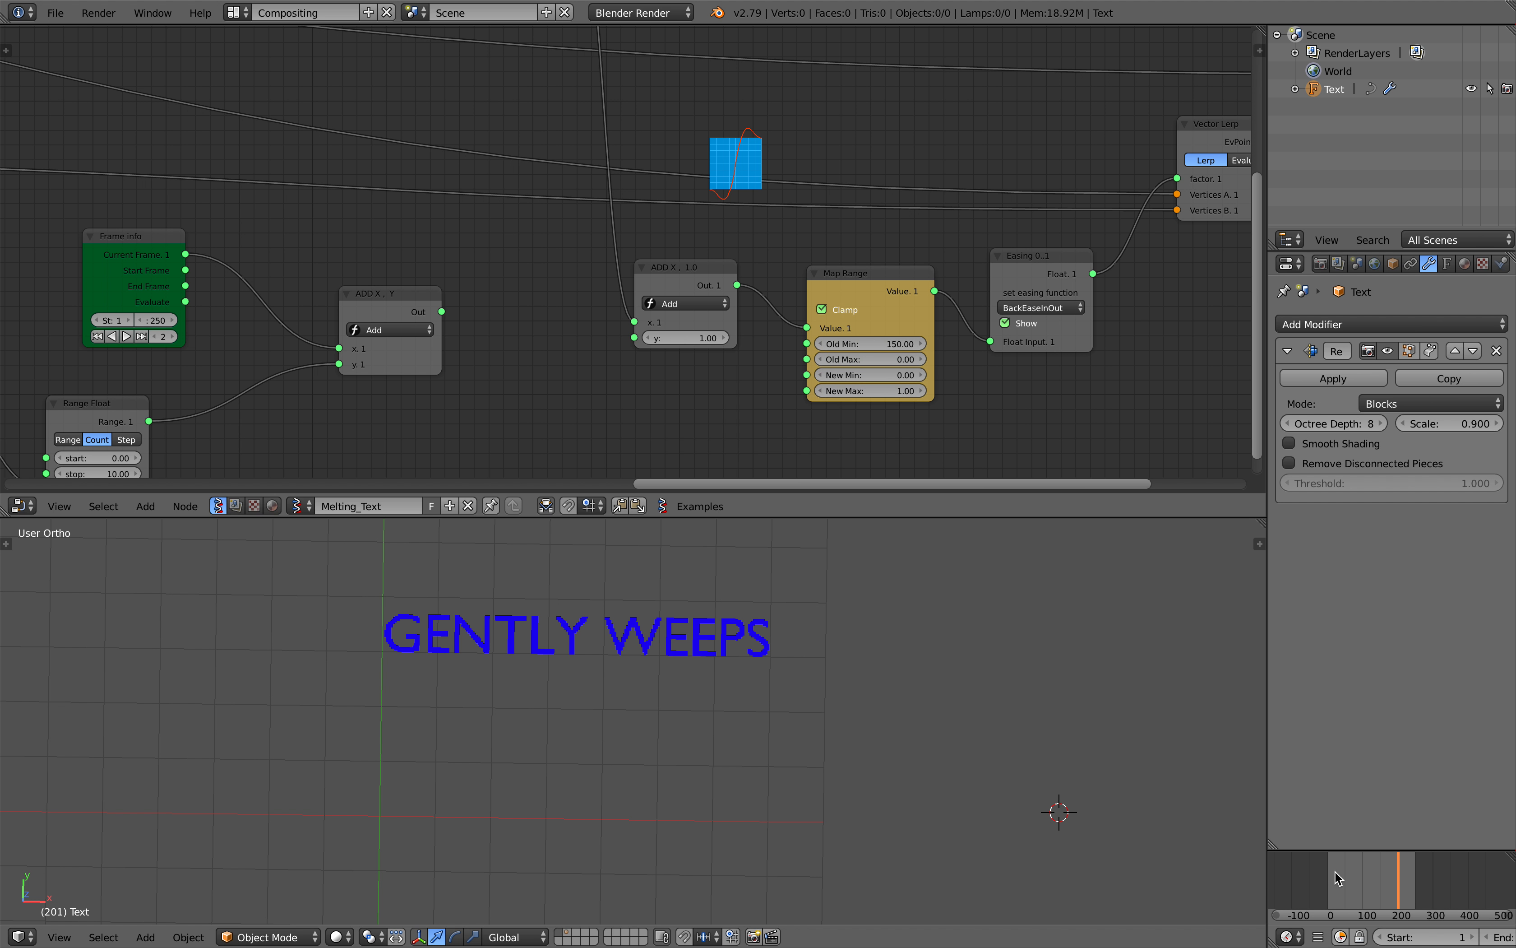
{"action": "left_click", "coordinate": [1347, 877]}
{"action": "left_click_drag", "start_coordinate": [442, 312], "coordinate": [643, 337]}
{"action": "mouse_move", "coordinate": [1350, 883]}
{"action": "left_mouse_down"}
{"action": "mouse_move", "coordinate": [1369, 883]}
{"action": "mouse_move", "coordinate": [1356, 872]}
{"action": "left_mouse_up"}
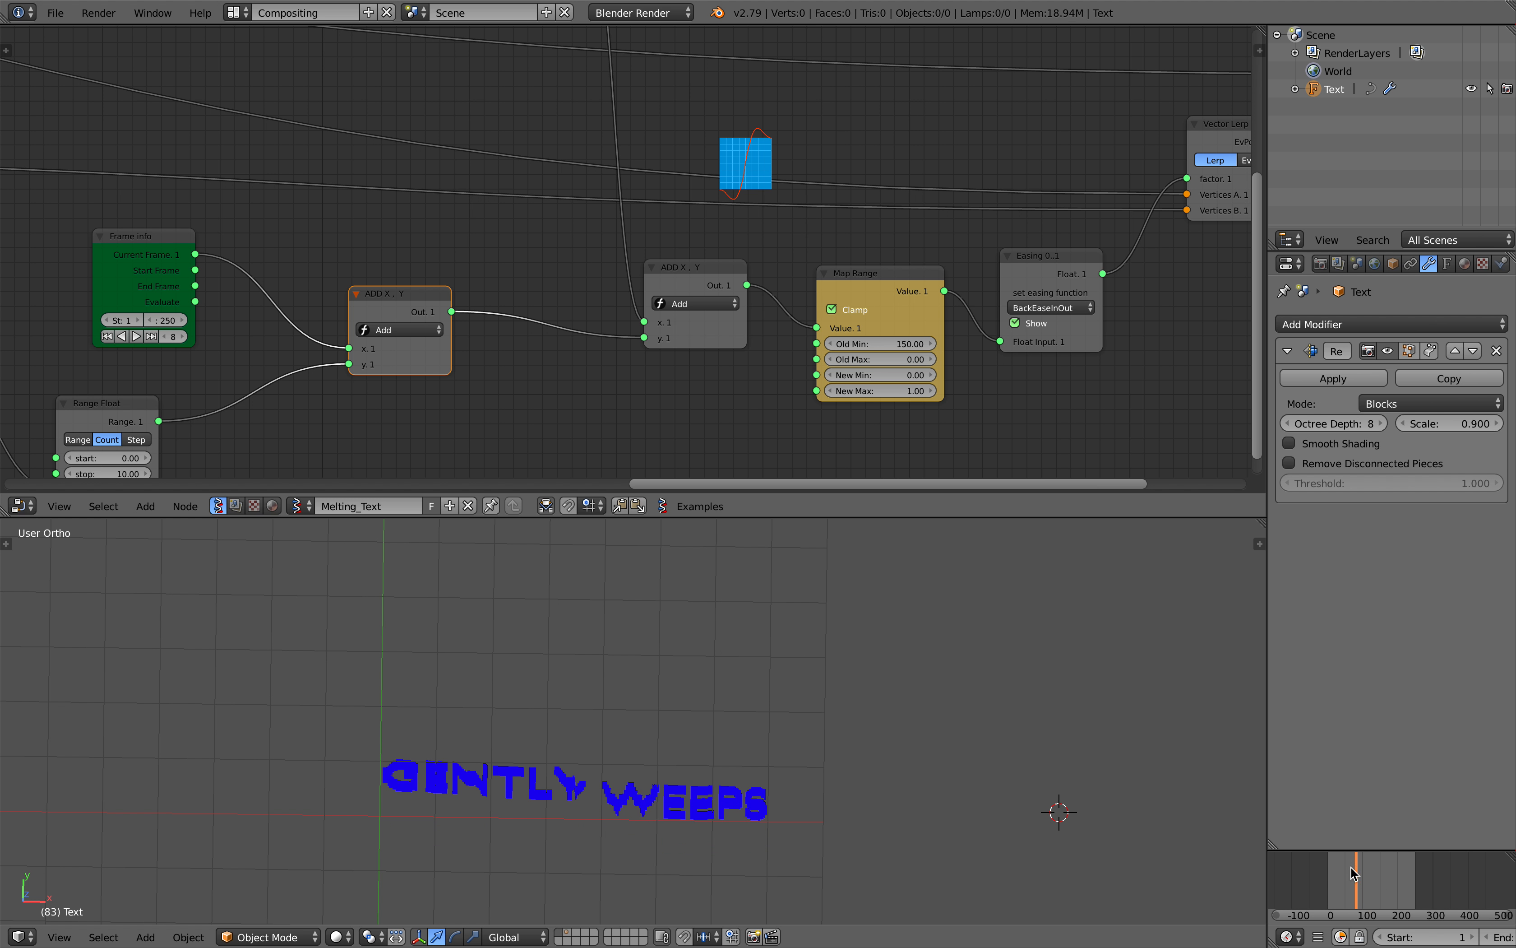
Set the math node before Map Range to Multiply, scrub to frame 147 and save the file
{"action": "left_click", "coordinate": [709, 295]}
{"action": "left_click", "coordinate": [705, 303]}
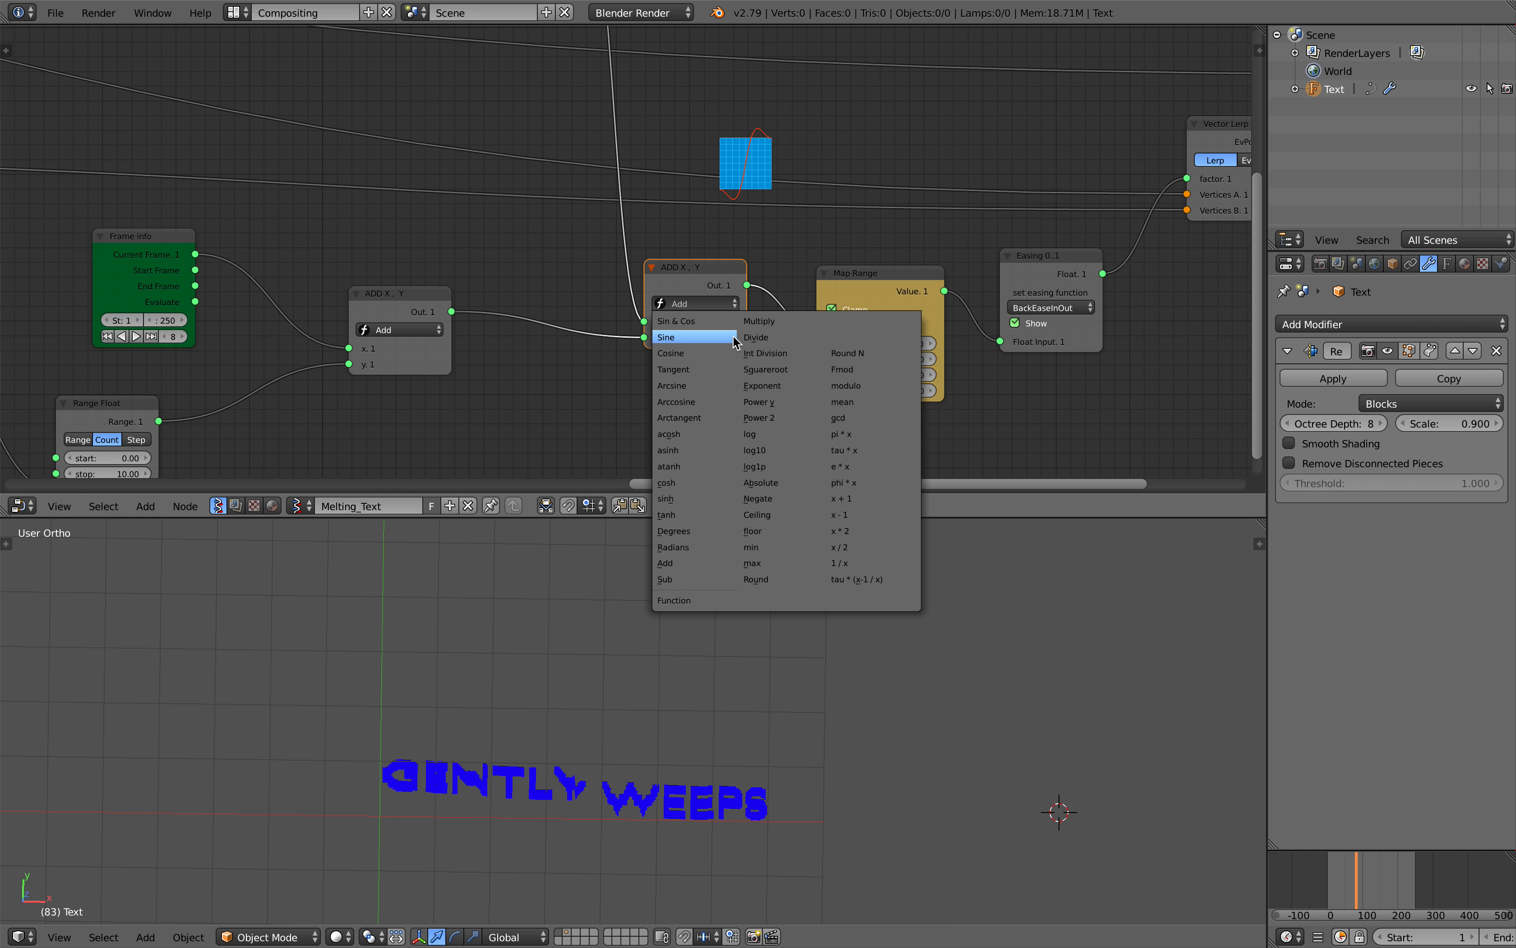
{"action": "left_click", "coordinate": [760, 321]}
{"action": "left_click_drag", "start_coordinate": [1351, 880], "coordinate": [1372, 880]}
{"action": "middle_click_drag", "start_coordinate": [1050, 803], "coordinate": [908, 784]}
{"action": "key", "text": "ctrl+s"}
{"action": "left_click", "coordinate": [765, 717]}
{"action": "key", "text": "Home"}
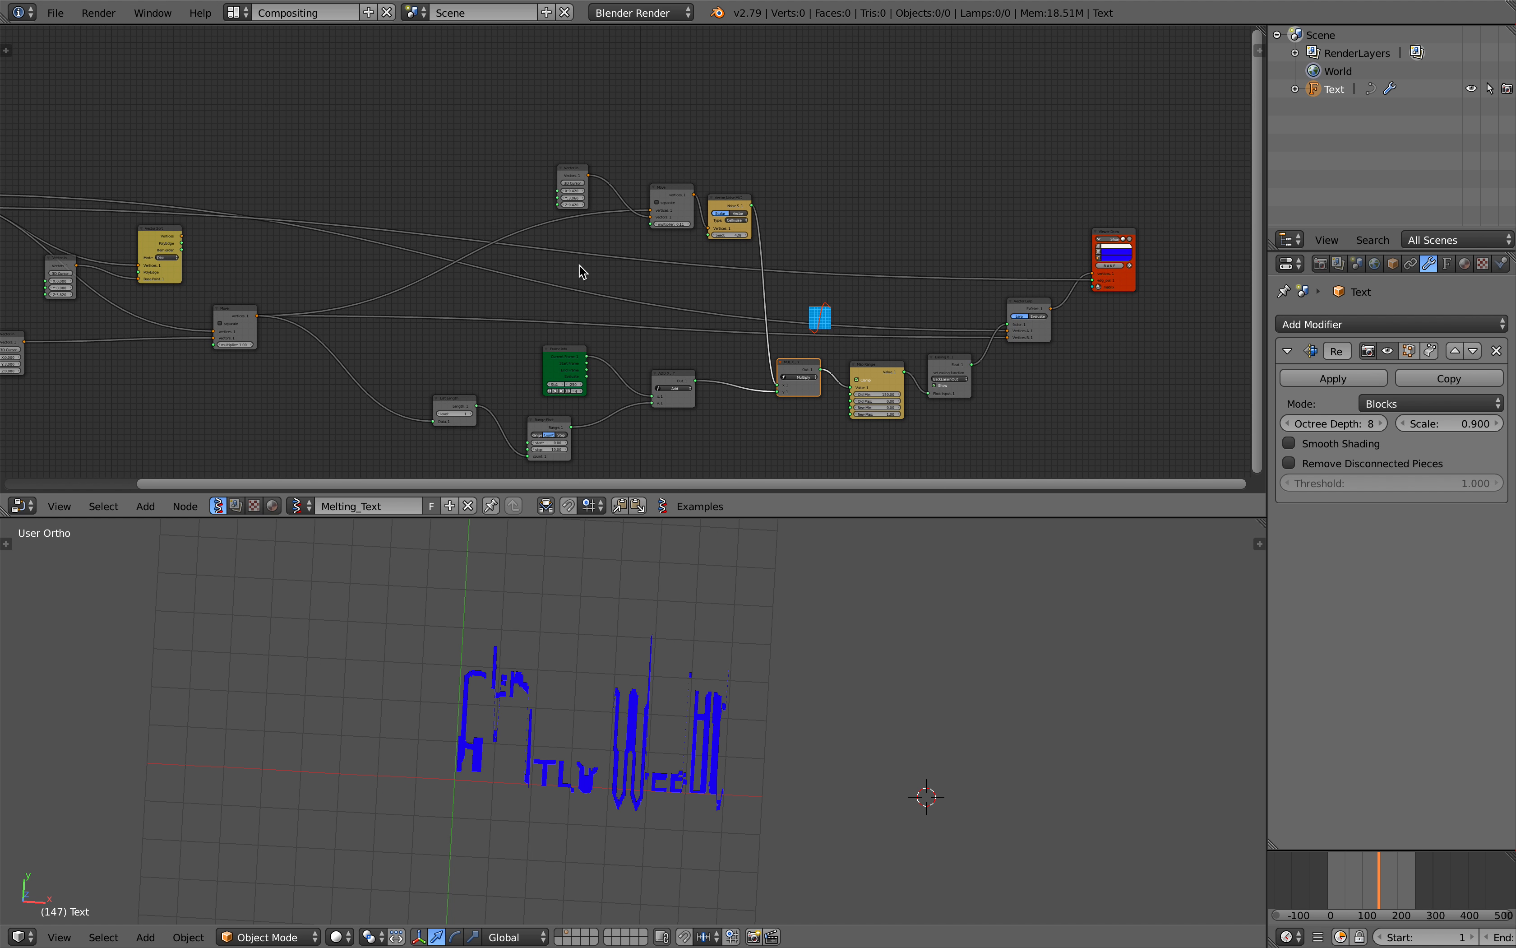